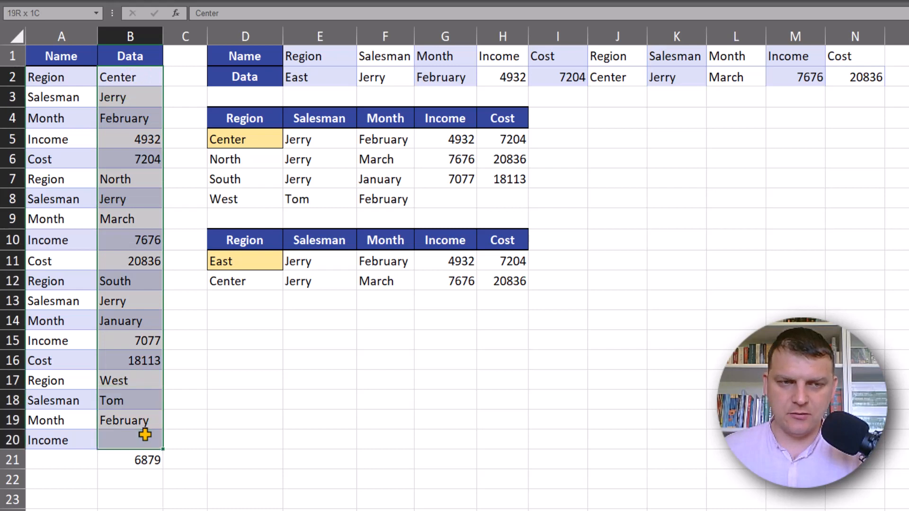
Examine the single-column source records and the row of values spread across E2:N2
{"action": "left_click", "coordinate": [310, 78]}
{"action": "left_click_drag", "start_coordinate": [310, 78], "coordinate": [823, 82]}
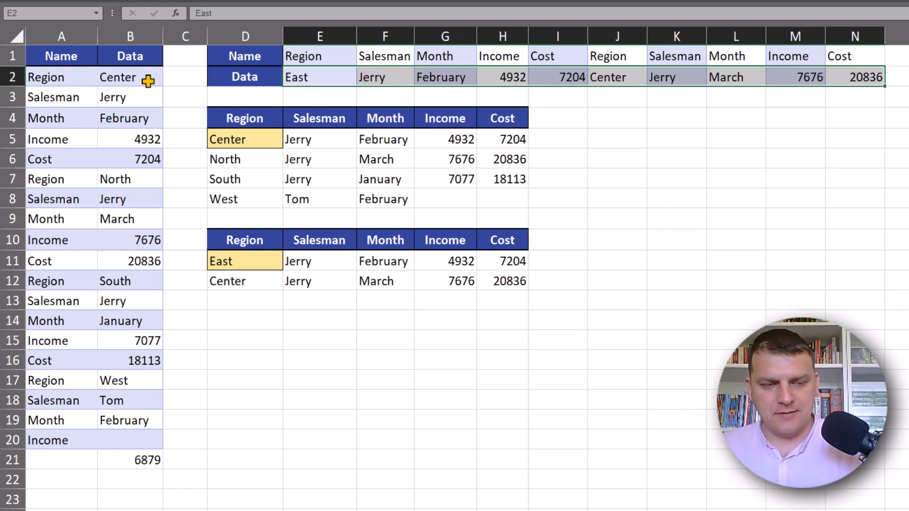
{"action": "mouse_move", "coordinate": [140, 81]}
{"action": "left_mouse_down"}
{"action": "mouse_move", "coordinate": [152, 69]}
{"action": "mouse_move", "coordinate": [153, 135]}
{"action": "left_mouse_up"}
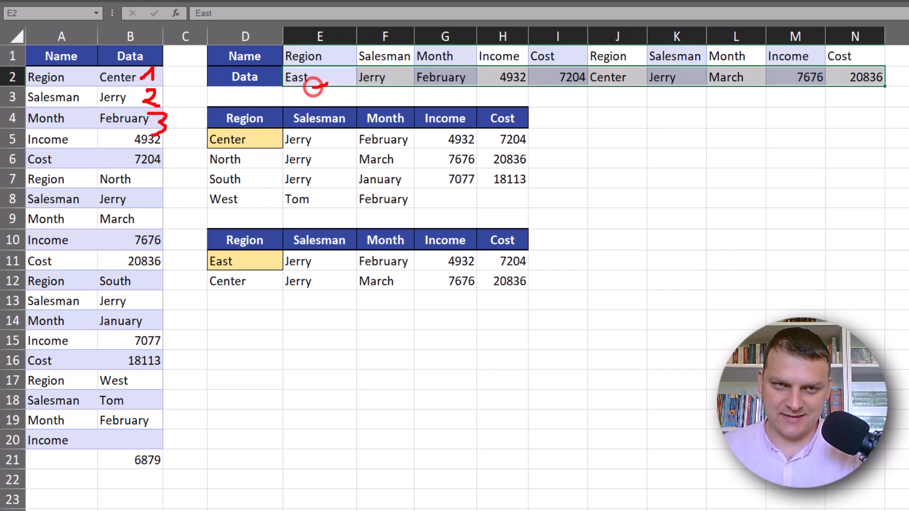
{"action": "left_click_drag", "start_coordinate": [313, 87], "coordinate": [334, 76]}
{"action": "left_click_drag", "start_coordinate": [334, 75], "coordinate": [335, 87]}
{"action": "mouse_move", "coordinate": [397, 73]}
{"action": "left_mouse_down"}
{"action": "mouse_move", "coordinate": [398, 88]}
{"action": "mouse_move", "coordinate": [412, 89]}
{"action": "left_mouse_up"}
{"action": "mouse_move", "coordinate": [469, 71]}
{"action": "left_mouse_down"}
{"action": "mouse_move", "coordinate": [477, 81]}
{"action": "mouse_move", "coordinate": [466, 88]}
{"action": "left_mouse_up"}
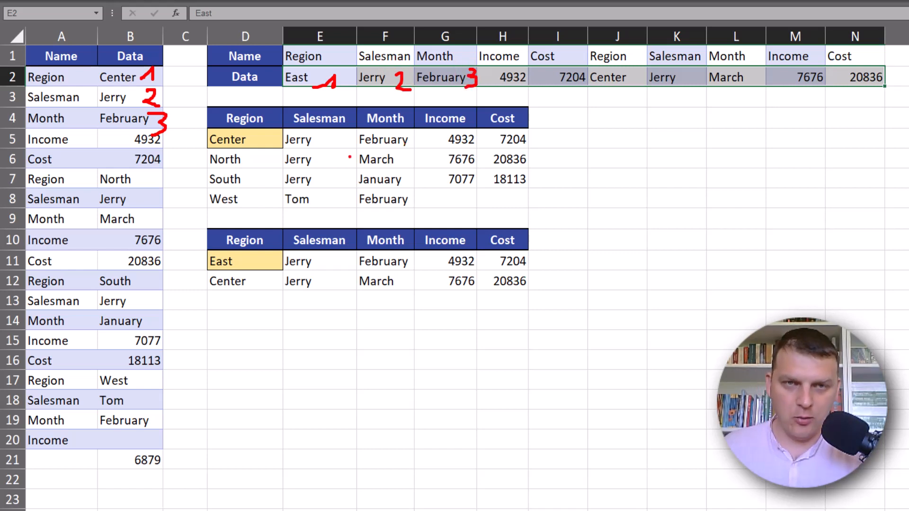
{"action": "mouse_move", "coordinate": [259, 143]}
{"action": "left_mouse_down"}
{"action": "mouse_move", "coordinate": [274, 132]}
{"action": "mouse_move", "coordinate": [275, 145]}
{"action": "left_mouse_up"}
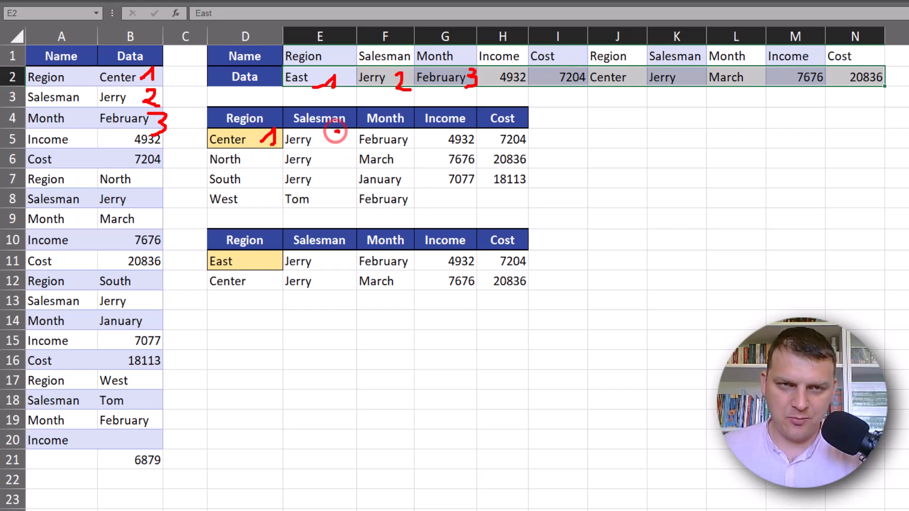
{"action": "mouse_move", "coordinate": [327, 134]}
{"action": "left_mouse_down"}
{"action": "mouse_move", "coordinate": [328, 145]}
{"action": "mouse_move", "coordinate": [339, 143]}
{"action": "left_mouse_up"}
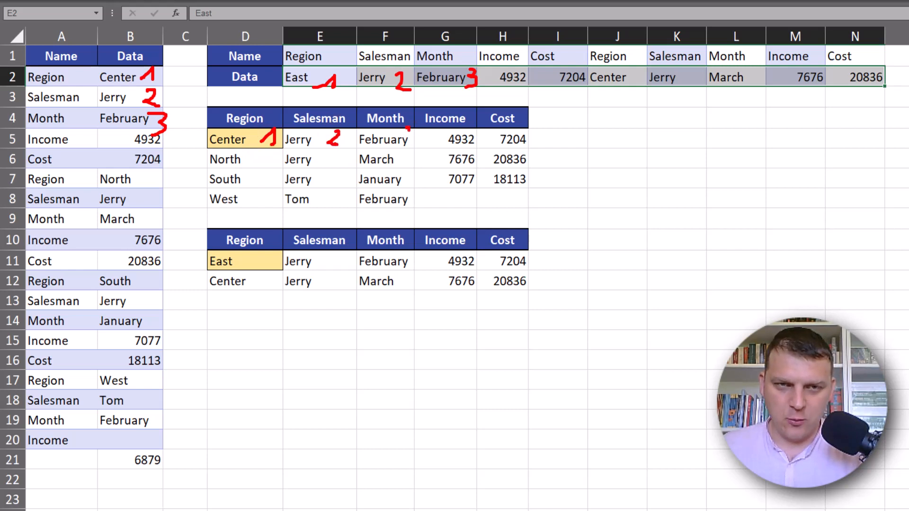
{"action": "mouse_move", "coordinate": [396, 129]}
{"action": "left_mouse_down"}
{"action": "mouse_move", "coordinate": [413, 142]}
{"action": "mouse_move", "coordinate": [396, 148]}
{"action": "left_mouse_up"}
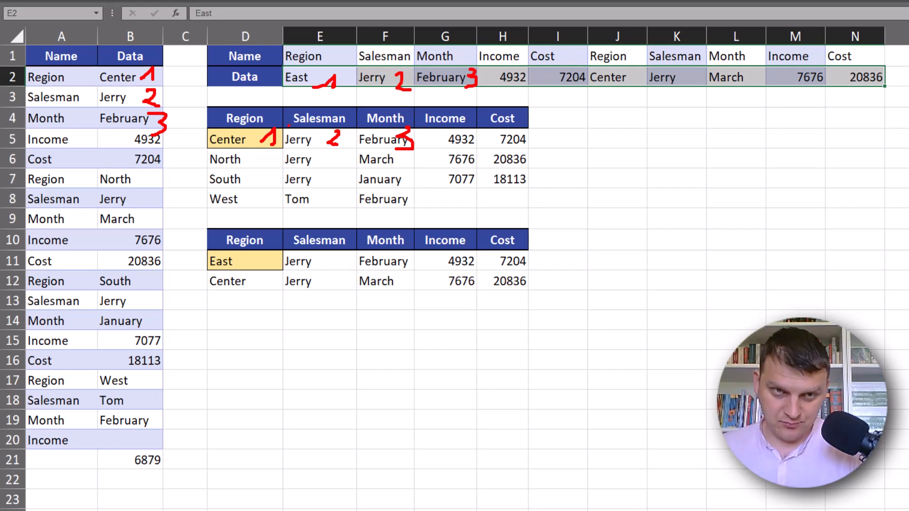
{"action": "left_click_drag", "start_coordinate": [201, 83], "coordinate": [235, 108]}
{"action": "left_click_drag", "start_coordinate": [228, 99], "coordinate": [223, 108]}
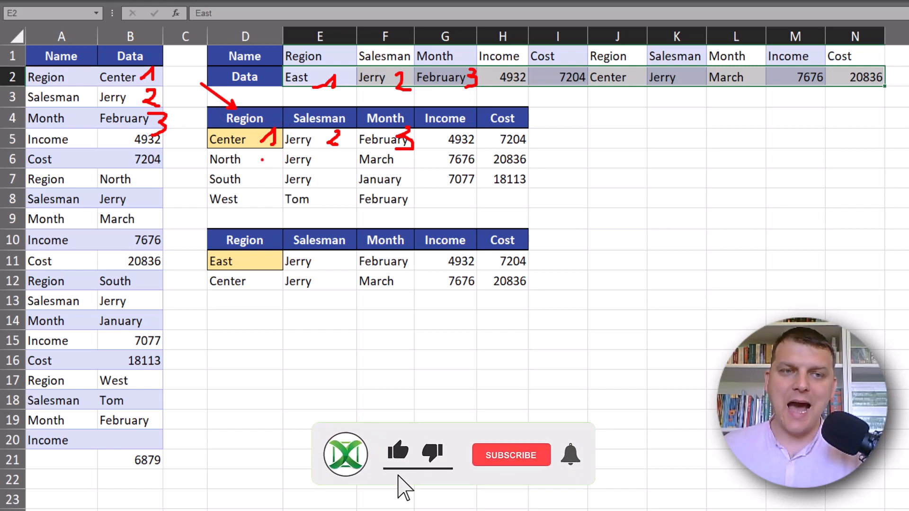
{"action": "key", "text": "Escape"}
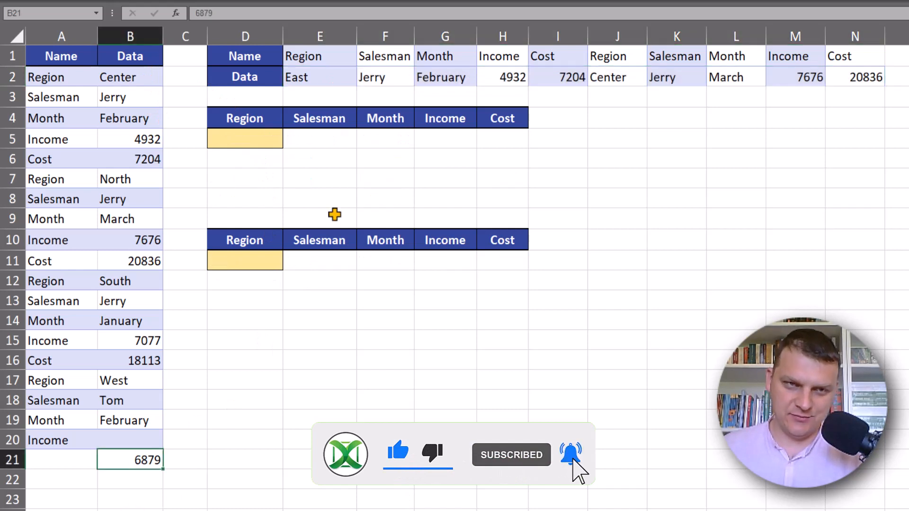
In D5, enter a WRAPROWS formula that wraps B2:B20 into rows of 5 values
{"action": "left_click", "coordinate": [265, 145]}
{"action": "type", "text": "=wr"}
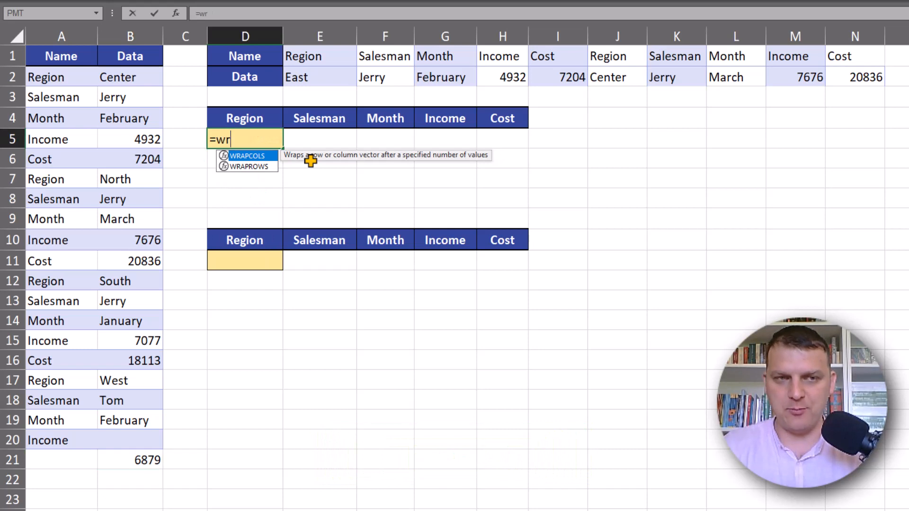
{"action": "key", "text": "Down"}
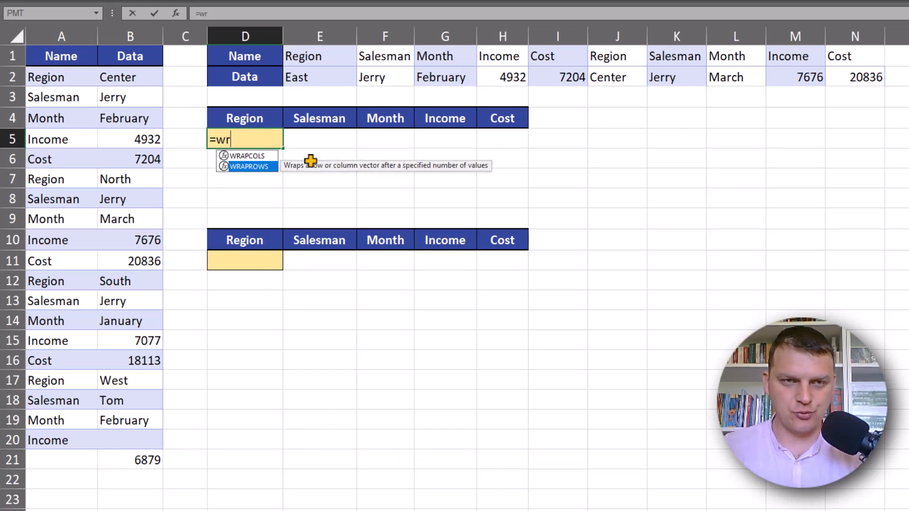
{"action": "key", "text": "Tab"}
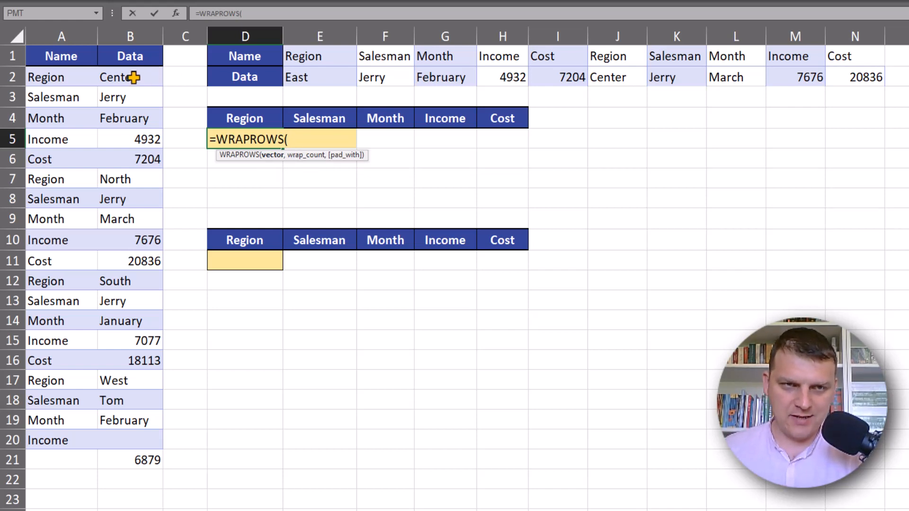
{"action": "left_click_drag", "start_coordinate": [135, 77], "coordinate": [132, 436]}
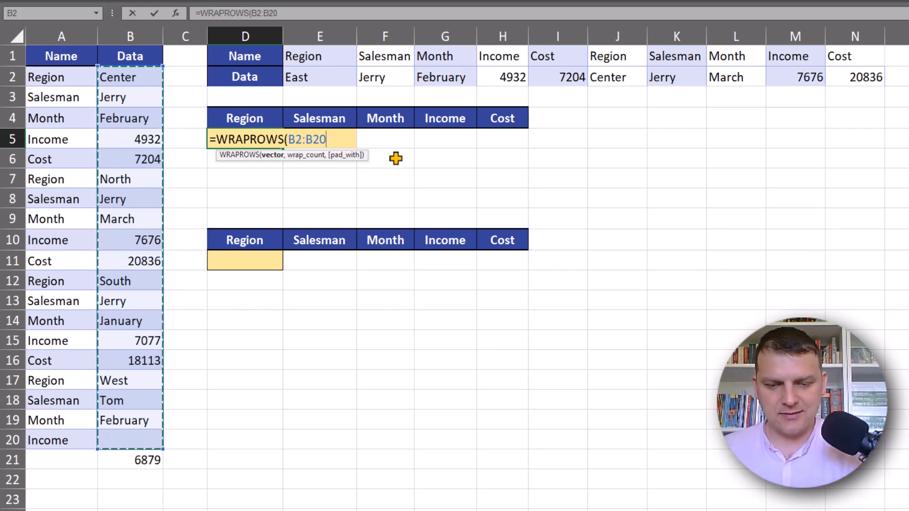
{"action": "type", "text": ","}
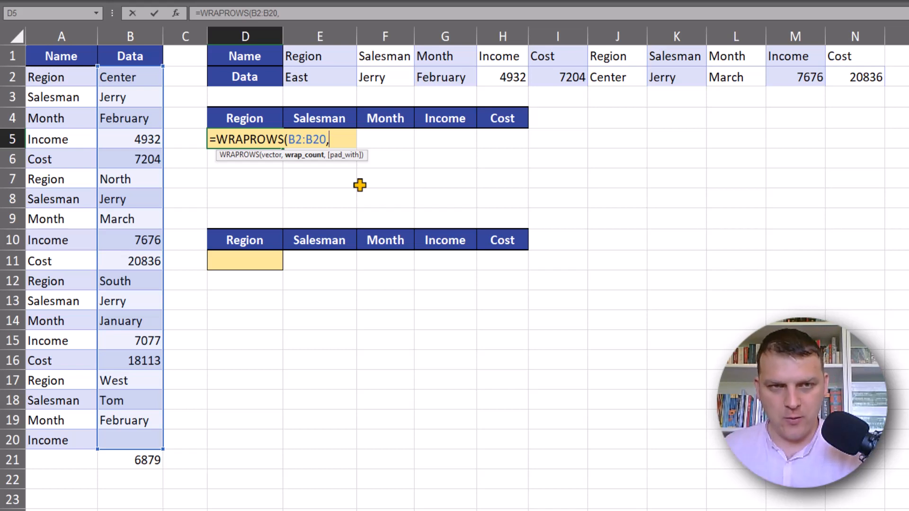
{"action": "type", "text": "5"}
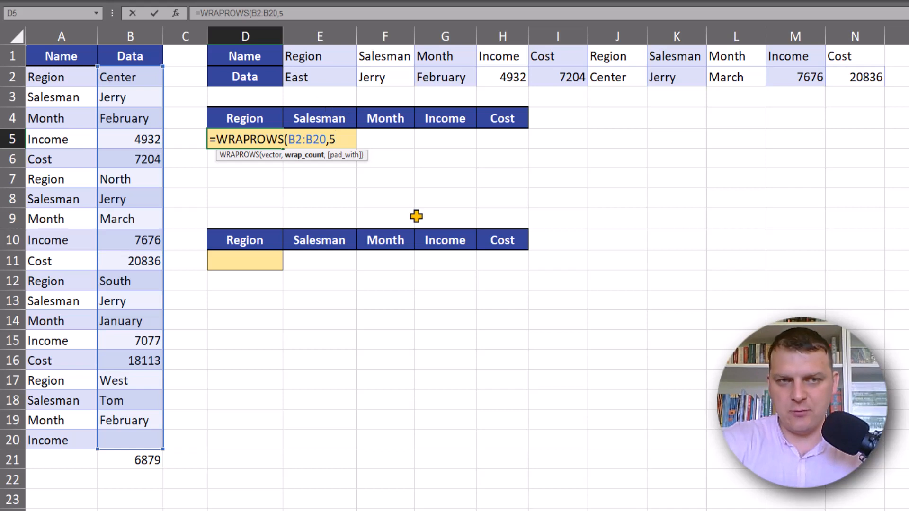
{"action": "type", "text": ")"}
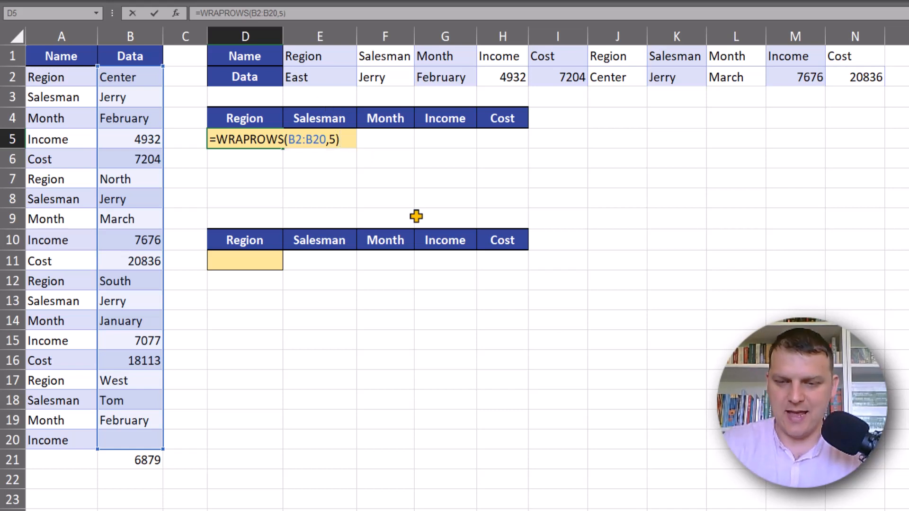
{"action": "key", "text": "Return"}
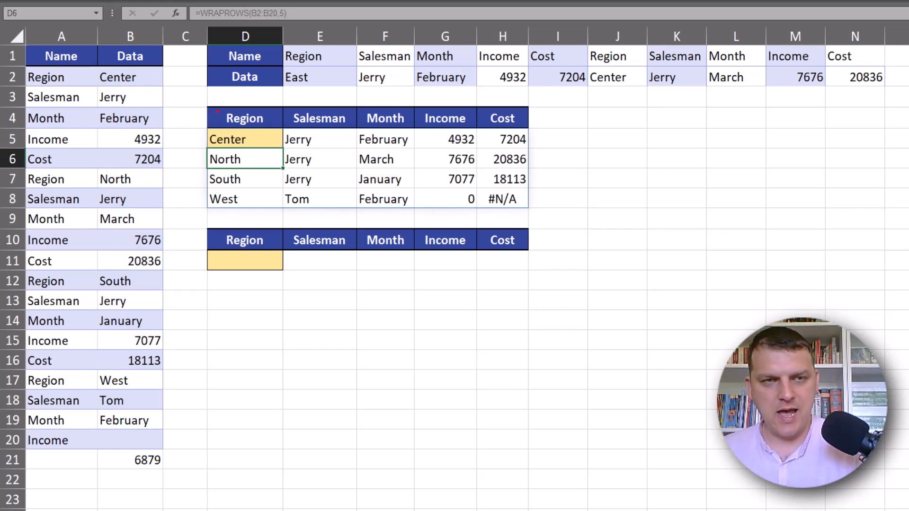
{"action": "mouse_move", "coordinate": [201, 98]}
{"action": "left_mouse_down"}
{"action": "mouse_move", "coordinate": [266, 216]}
{"action": "mouse_move", "coordinate": [276, 216]}
{"action": "left_mouse_up"}
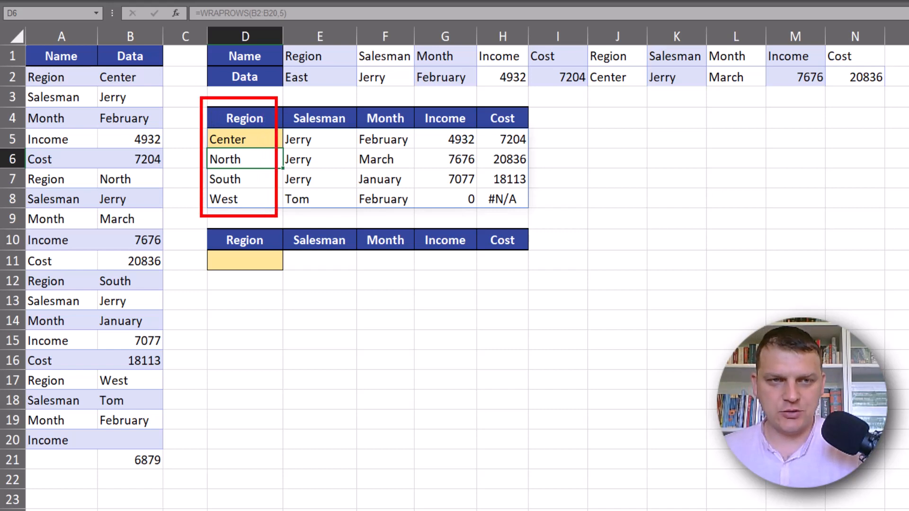
{"action": "mouse_move", "coordinate": [280, 97]}
{"action": "left_mouse_down"}
{"action": "mouse_move", "coordinate": [335, 209]}
{"action": "mouse_move", "coordinate": [353, 213]}
{"action": "left_mouse_up"}
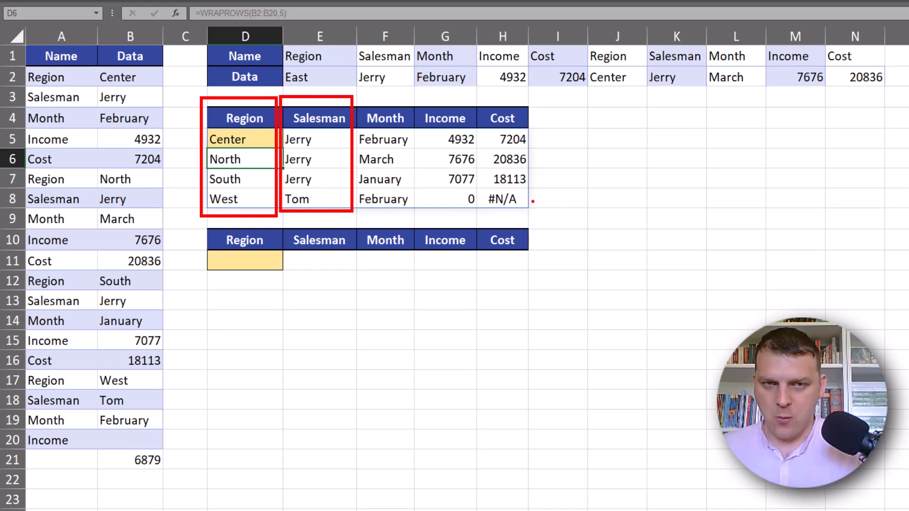
{"action": "left_click_drag", "start_coordinate": [533, 202], "coordinate": [555, 201]}
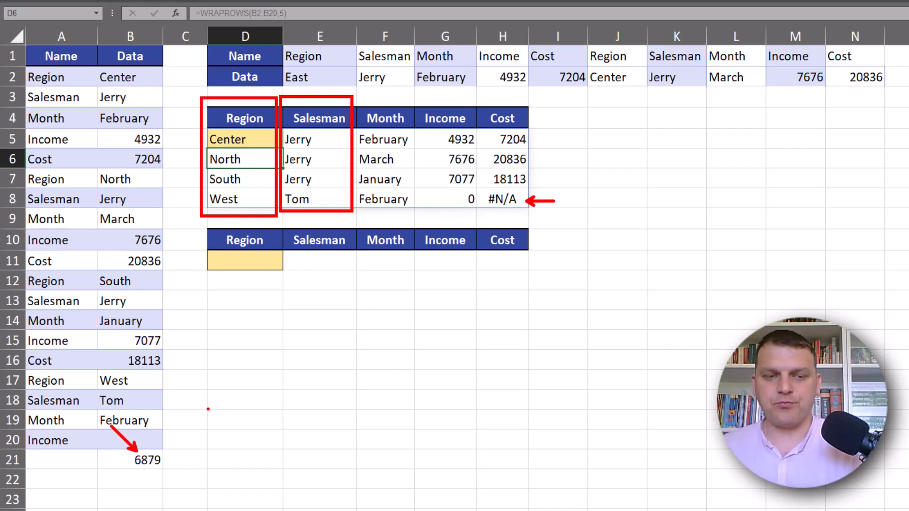
Add "---" as the pad_with argument of the WRAPROWS formula in D5
{"action": "key", "text": "Escape"}
{"action": "double_click", "coordinate": [264, 137]}
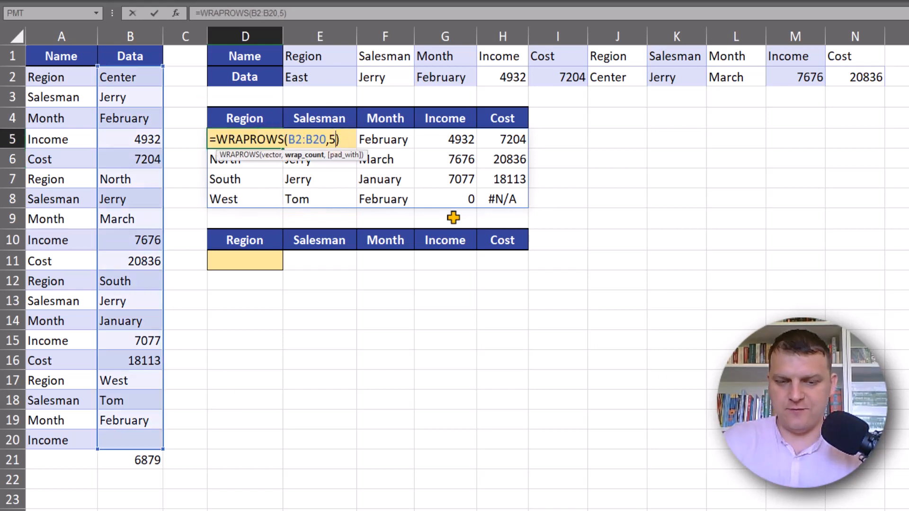
{"action": "type", "text": ","}
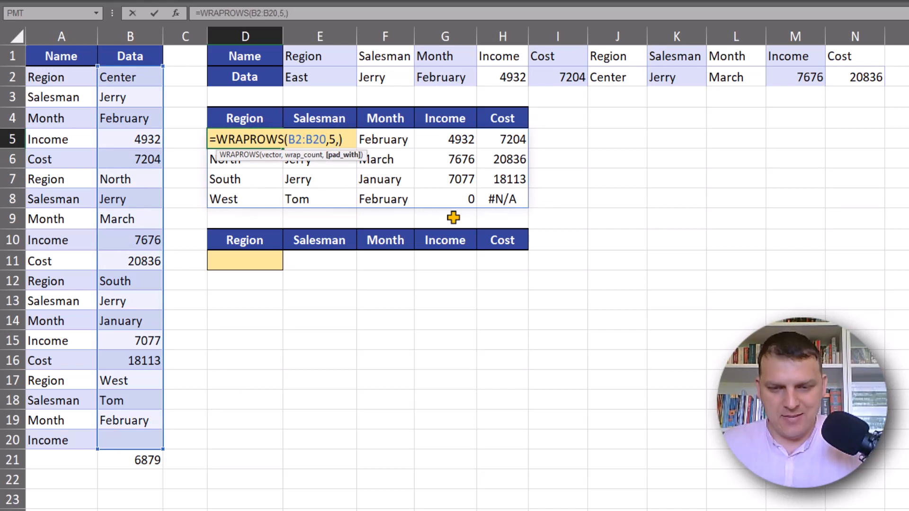
{"action": "type", "text": "\""}
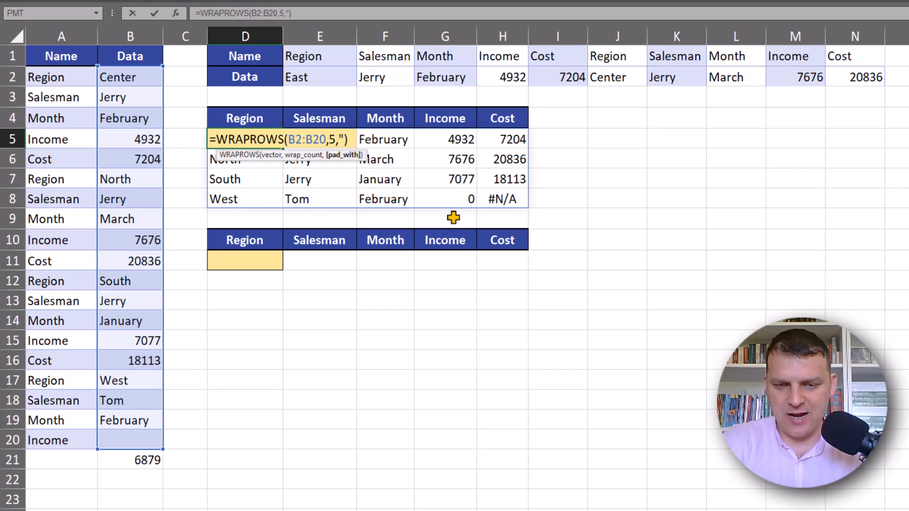
{"action": "type", "text": "---\""}
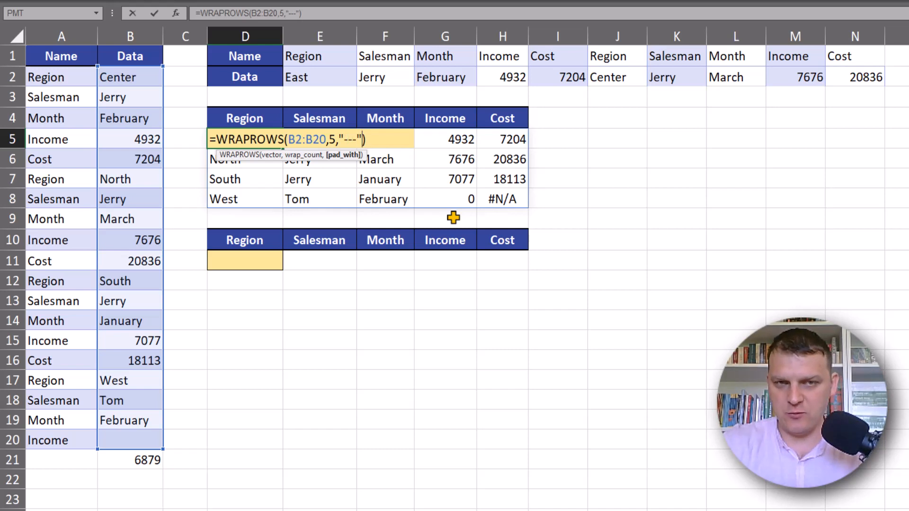
{"action": "key", "text": "Return"}
{"action": "left_click", "coordinate": [488, 199]}
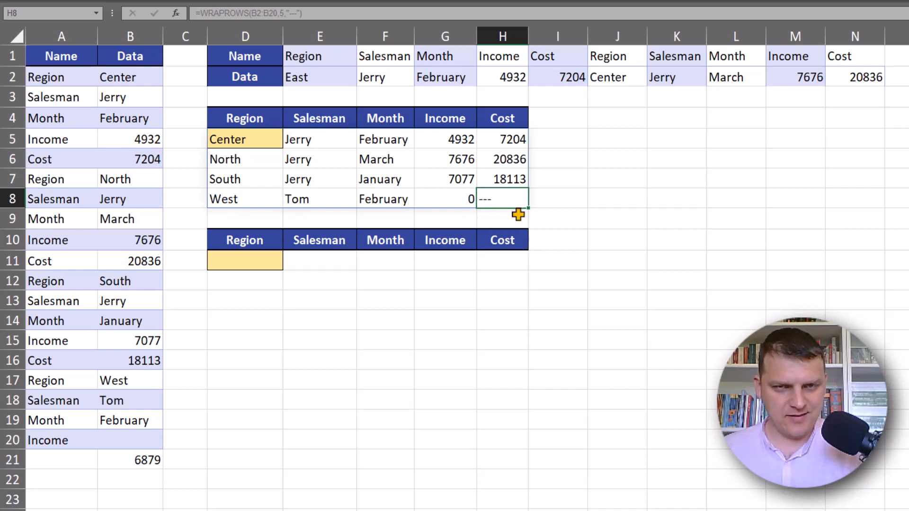
Change the pad value in the D5 formula to an empty string ""
{"action": "left_click", "coordinate": [274, 140]}
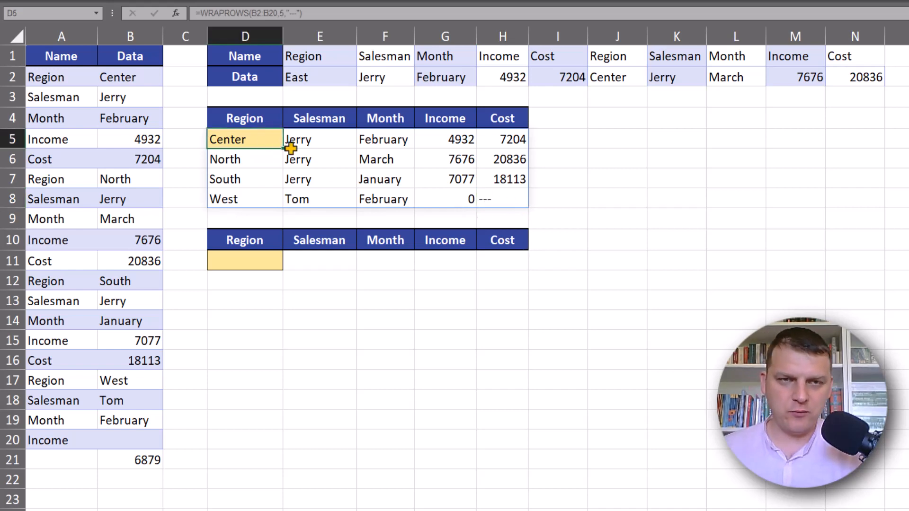
{"action": "key", "text": "F2"}
{"action": "key", "text": "Left"}
{"action": "key", "text": "Left"}
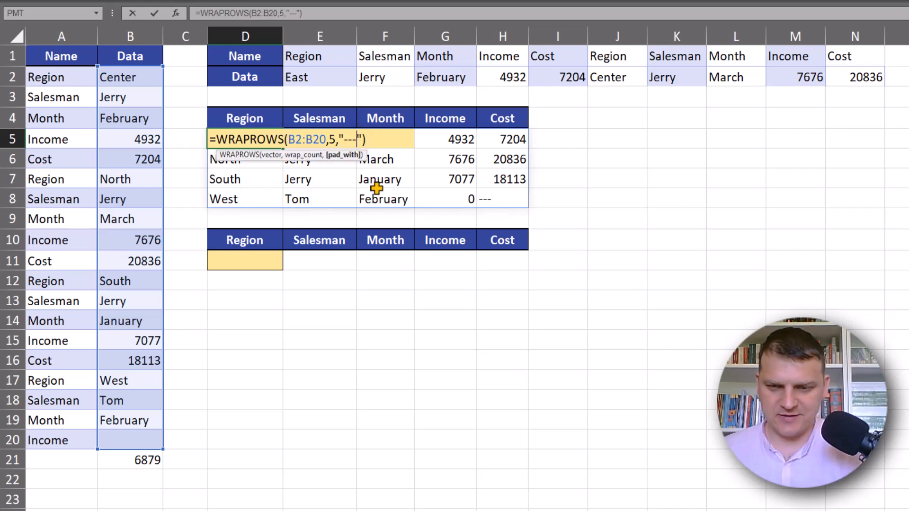
{"action": "key", "text": "BackSpace"}
{"action": "key", "text": "BackSpace"}
{"action": "key", "text": "BackSpace"}
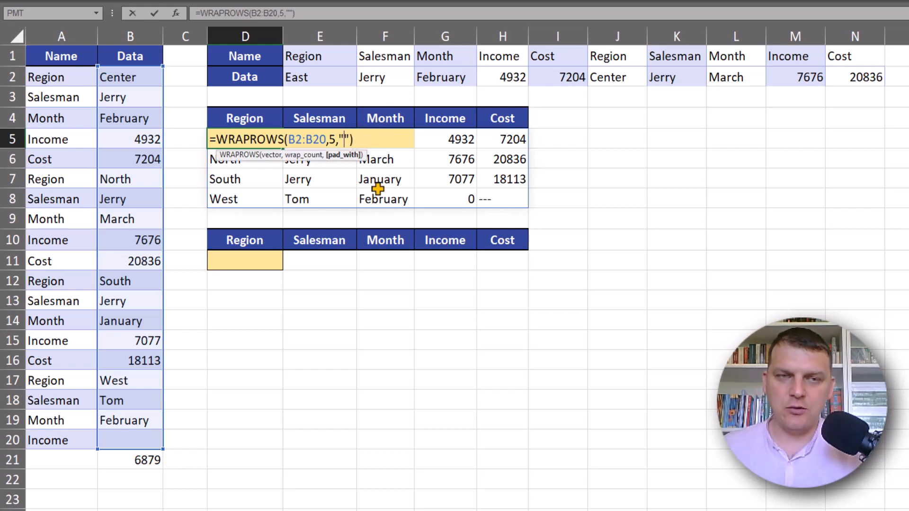
{"action": "left_click", "coordinate": [507, 201]}
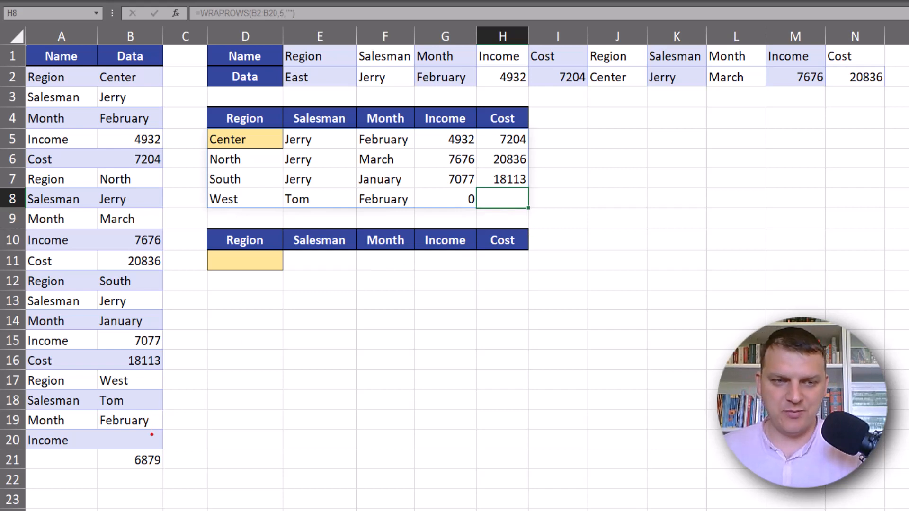
{"action": "left_click_drag", "start_coordinate": [151, 435], "coordinate": [164, 396]}
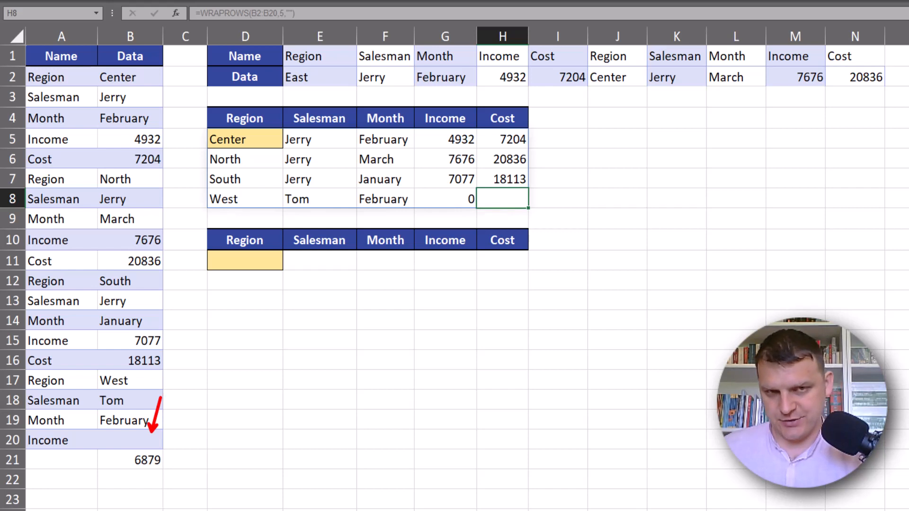
{"action": "left_click_drag", "start_coordinate": [466, 201], "coordinate": [419, 202]}
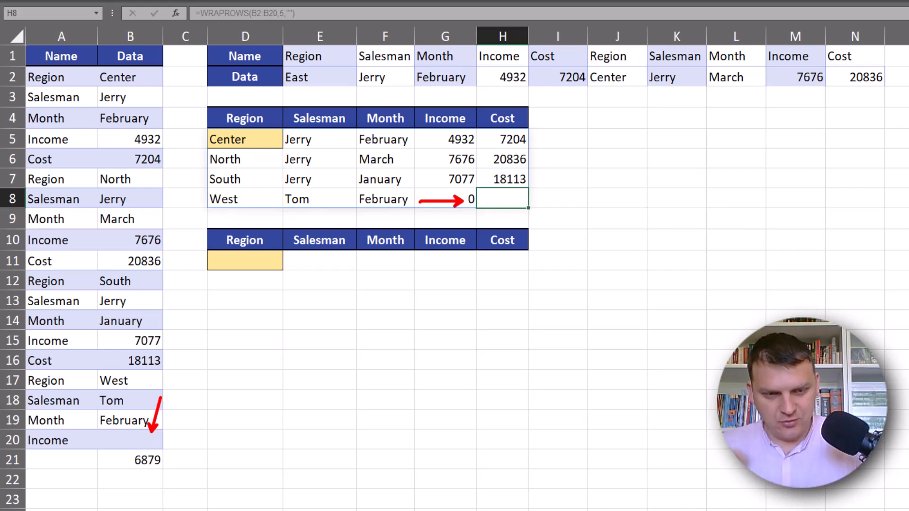
Wrap the D5 formula's source range in IF(B2:B20="","",B2:B20) so empty source cells return empty strings
{"action": "double_click", "coordinate": [227, 139]}
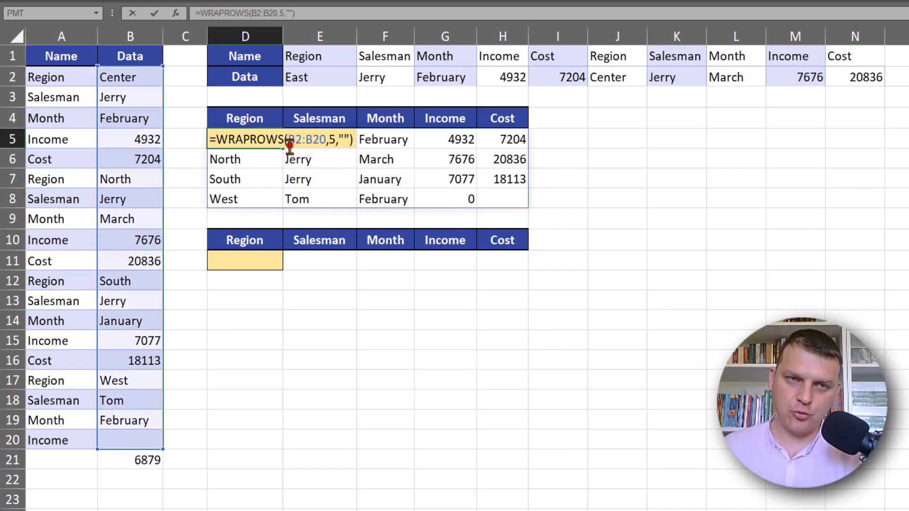
{"action": "left_click", "coordinate": [289, 140]}
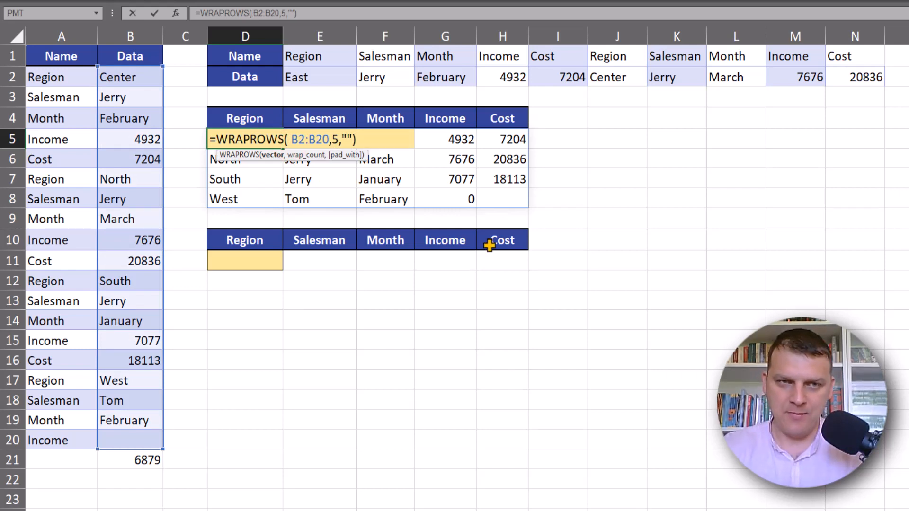
{"action": "key", "text": "Right"}
{"action": "key", "text": "Right"}
{"action": "key", "text": "Right"}
{"action": "key", "text": "Right"}
{"action": "key", "text": "Right"}
{"action": "key", "text": "Right"}
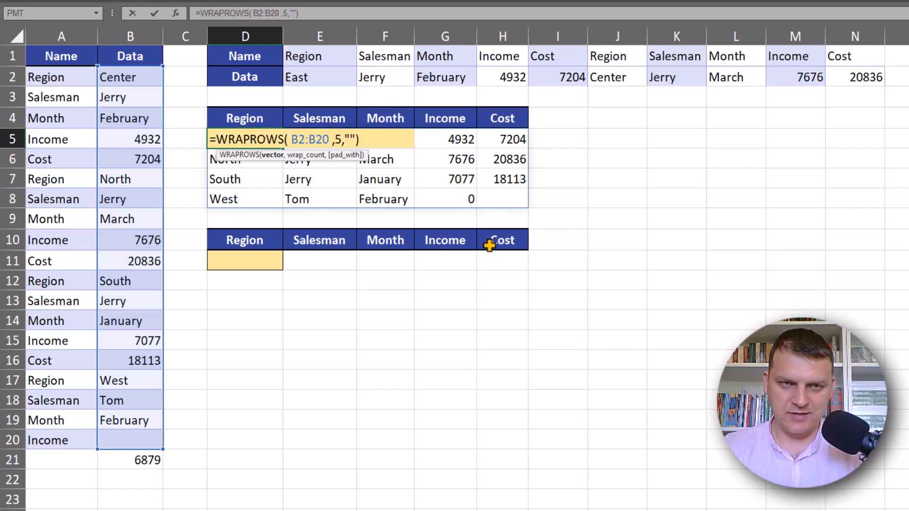
{"action": "key", "text": "Left"}
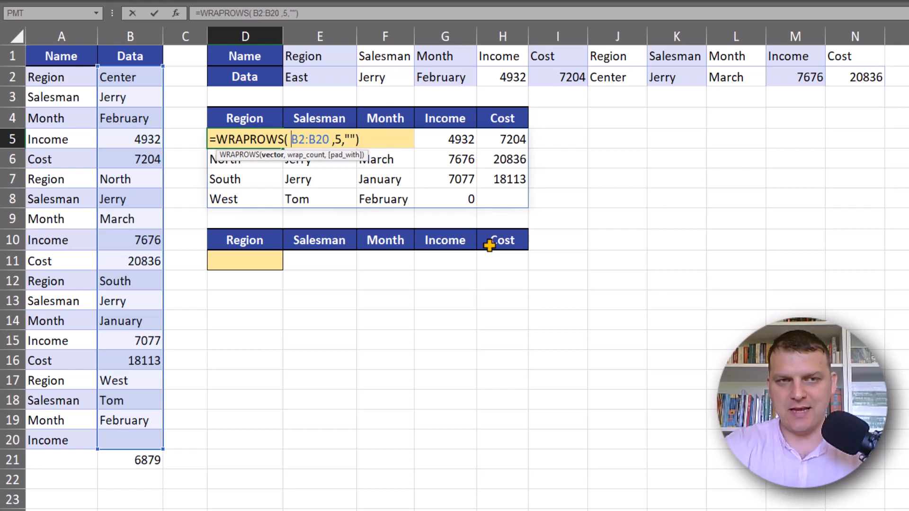
{"action": "type", "text": "if("}
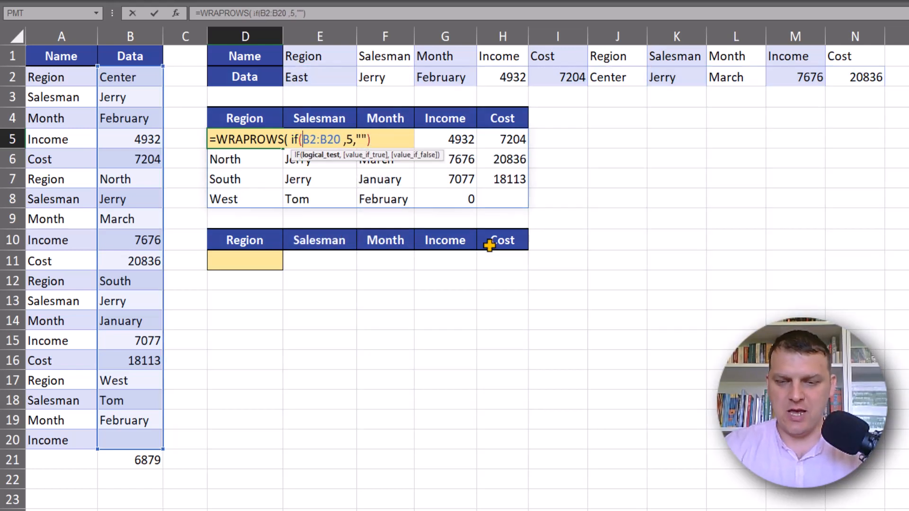
{"action": "key", "text": "Right"}
{"action": "key", "text": "Right"}
{"action": "key", "text": "Right"}
{"action": "key", "text": "Right"}
{"action": "key", "text": "Right"}
{"action": "key", "text": "Right"}
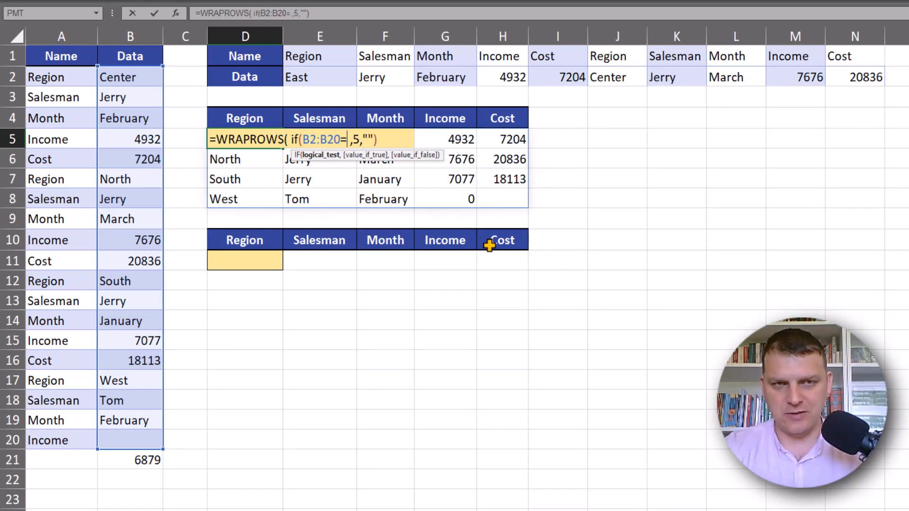
{"action": "type", "text": "\"\""}
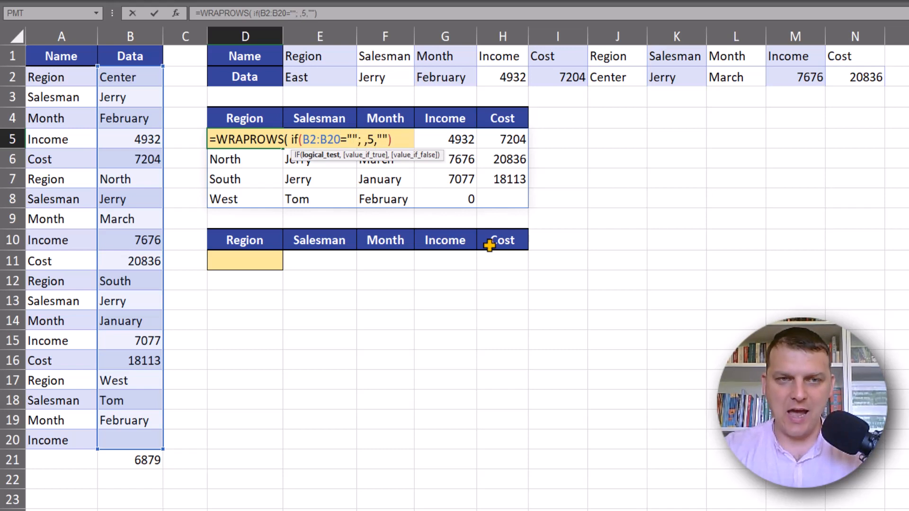
{"action": "type", "text": ","}
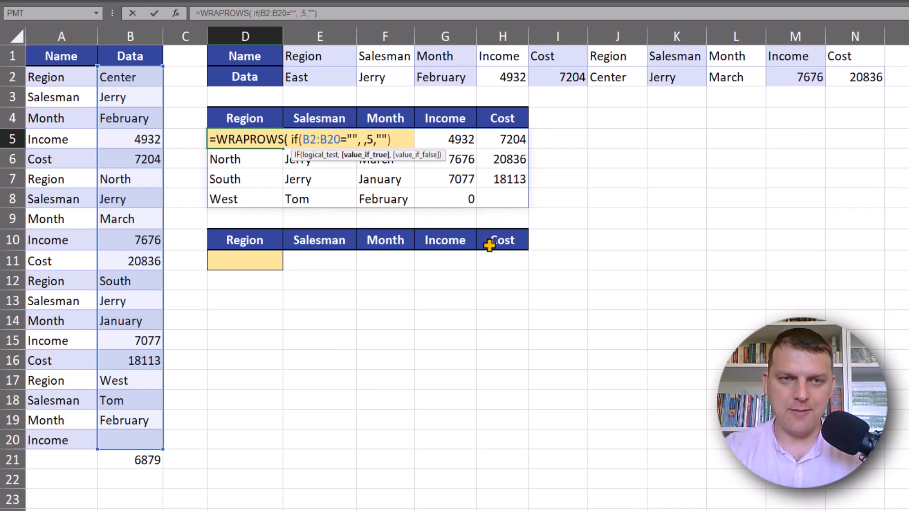
{"action": "type", "text": "\"\""}
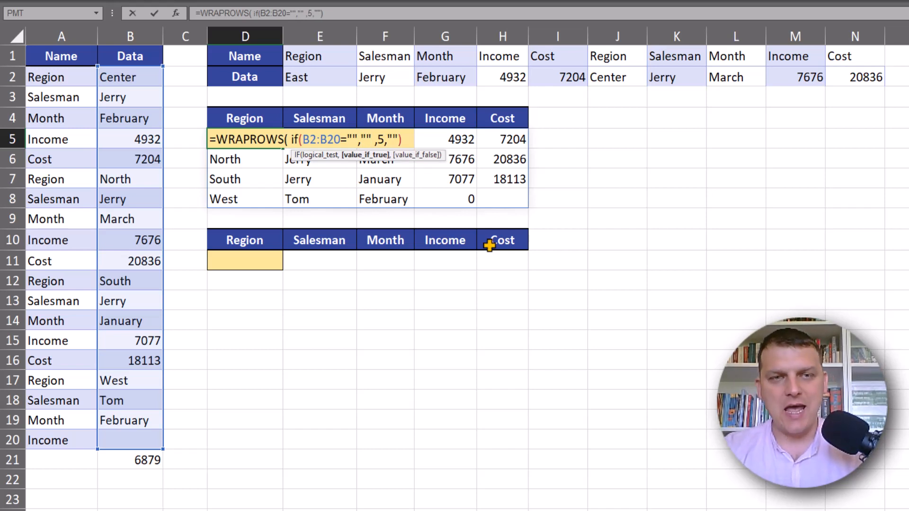
{"action": "type", "text": ","}
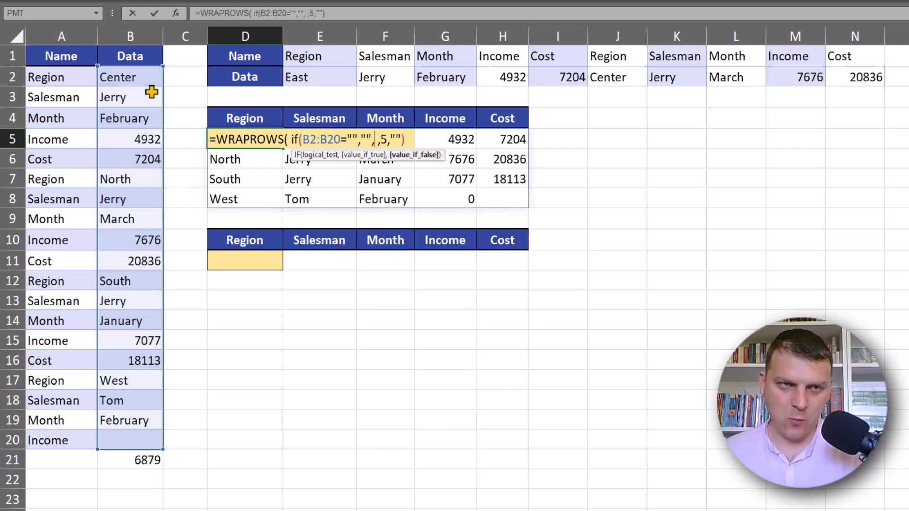
{"action": "left_click_drag", "start_coordinate": [138, 74], "coordinate": [141, 442]}
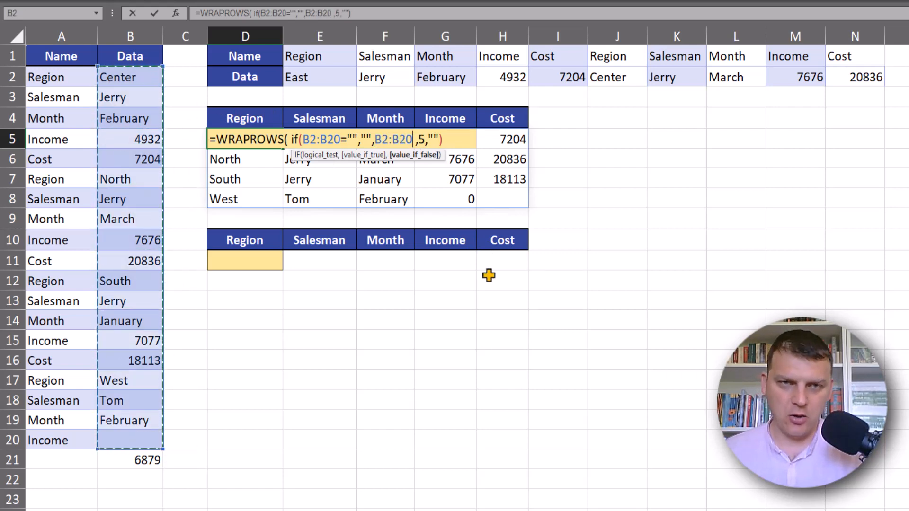
{"action": "type", "text": ")"}
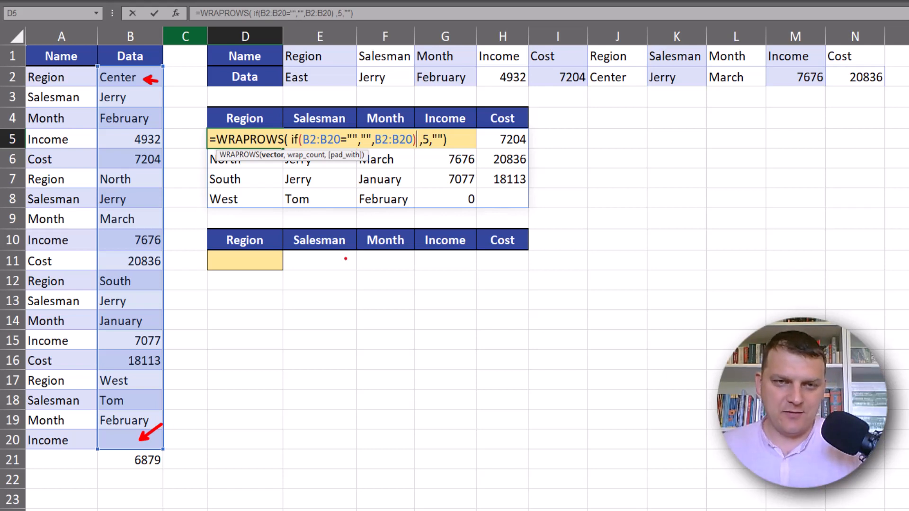
{"action": "left_click_drag", "start_coordinate": [460, 199], "coordinate": [442, 223]}
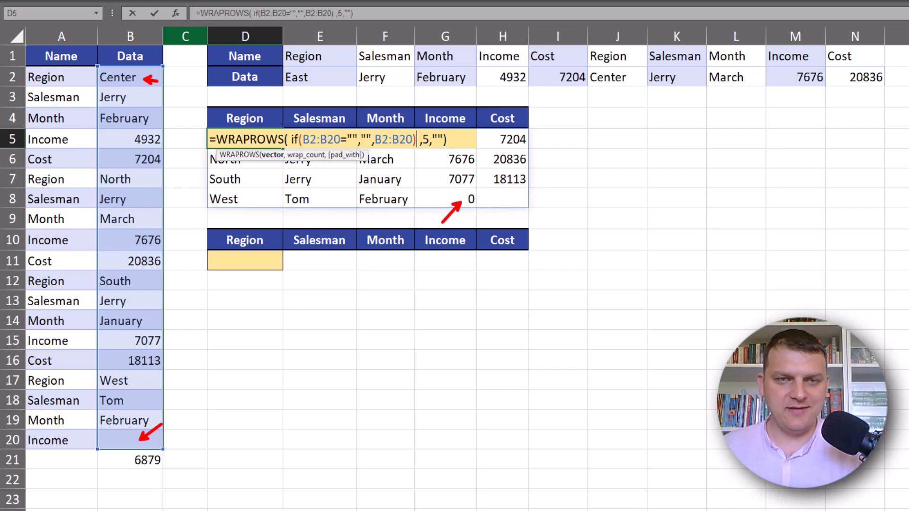
{"action": "key", "text": "Escape"}
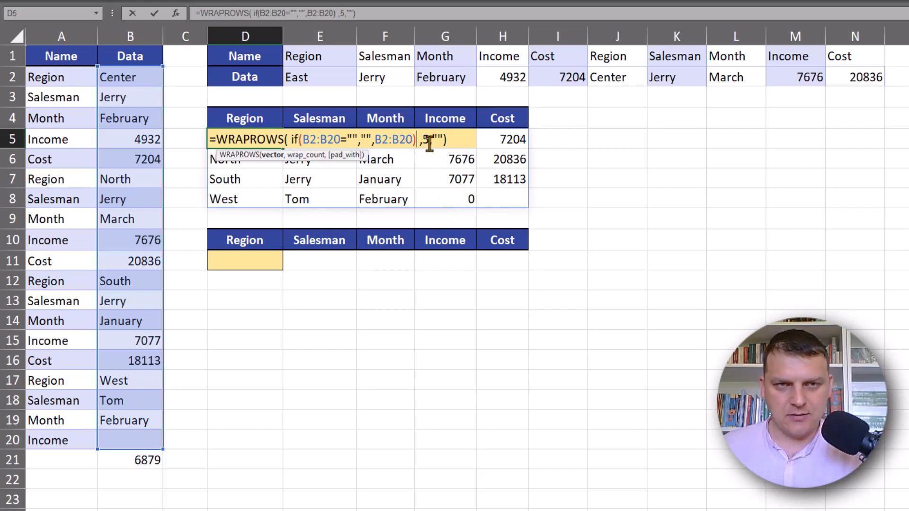
{"action": "left_click", "coordinate": [437, 140]}
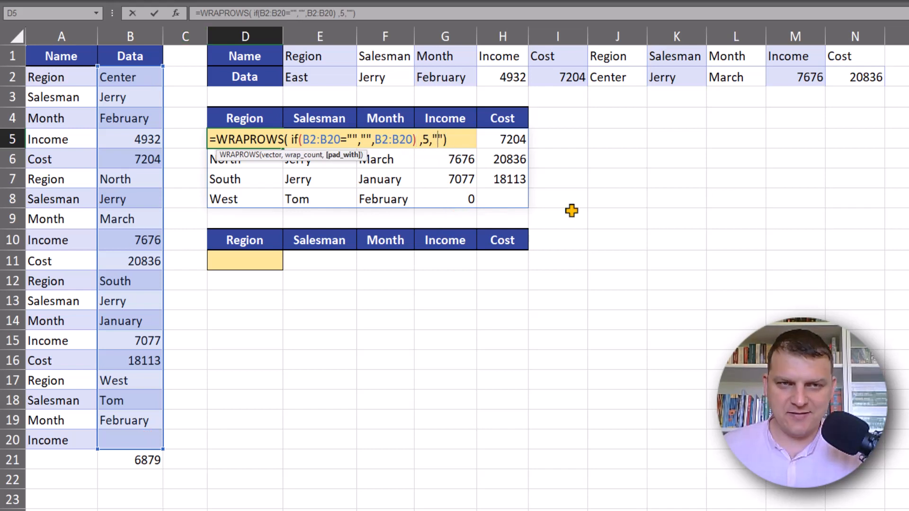
{"action": "key", "text": "Return"}
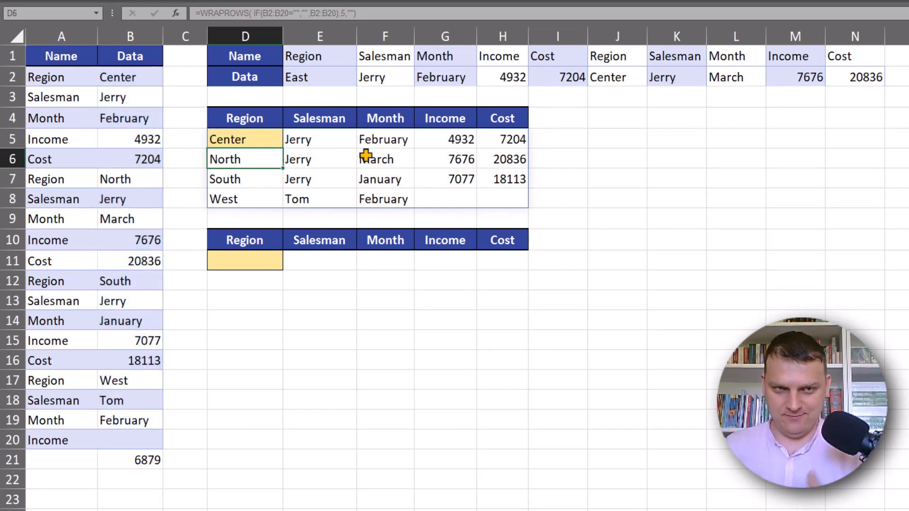
{"action": "left_click_drag", "start_coordinate": [239, 138], "coordinate": [516, 197]}
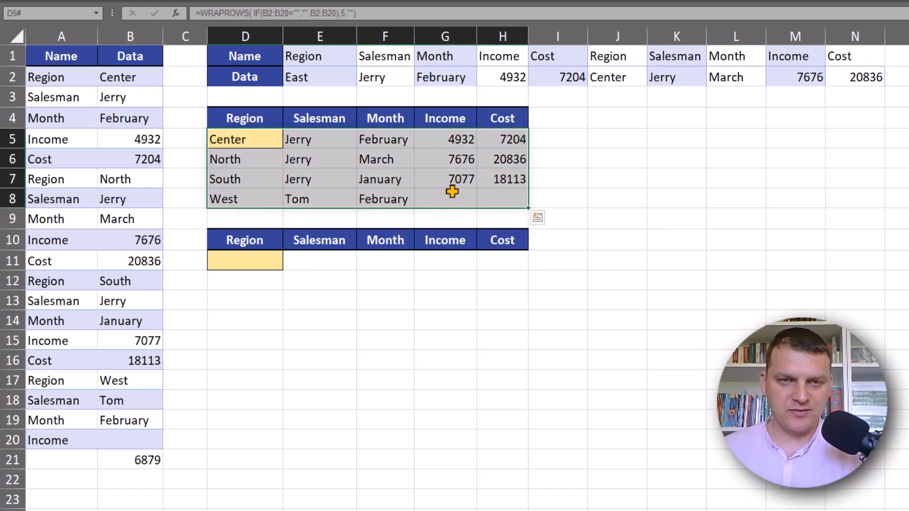
{"action": "left_click_drag", "start_coordinate": [450, 191], "coordinate": [506, 193]}
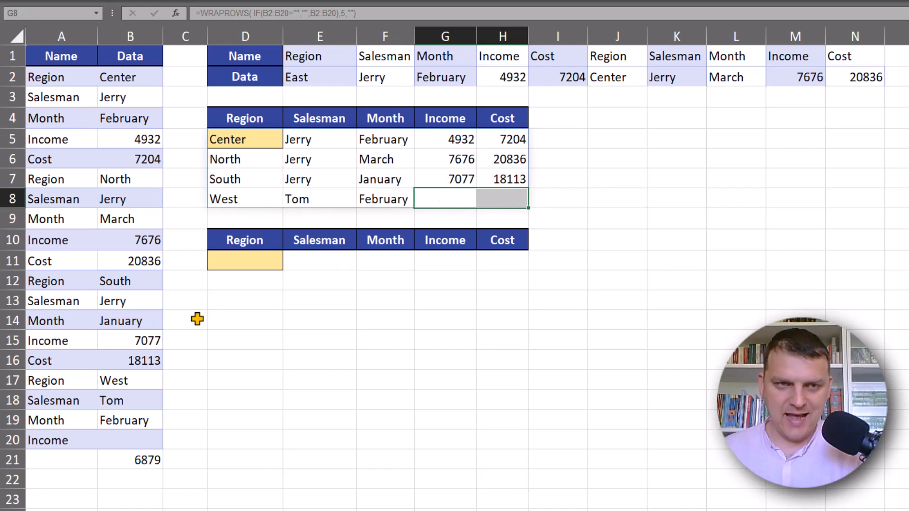
In D11, enter a WRAPROWS formula that wraps the row range E2:N2 into rows of 5 values
{"action": "left_click", "coordinate": [269, 258]}
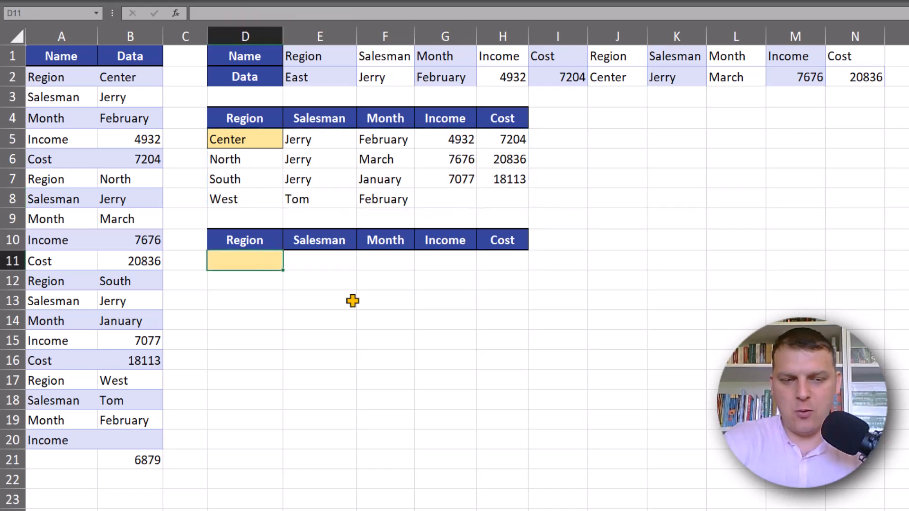
{"action": "type", "text": "="}
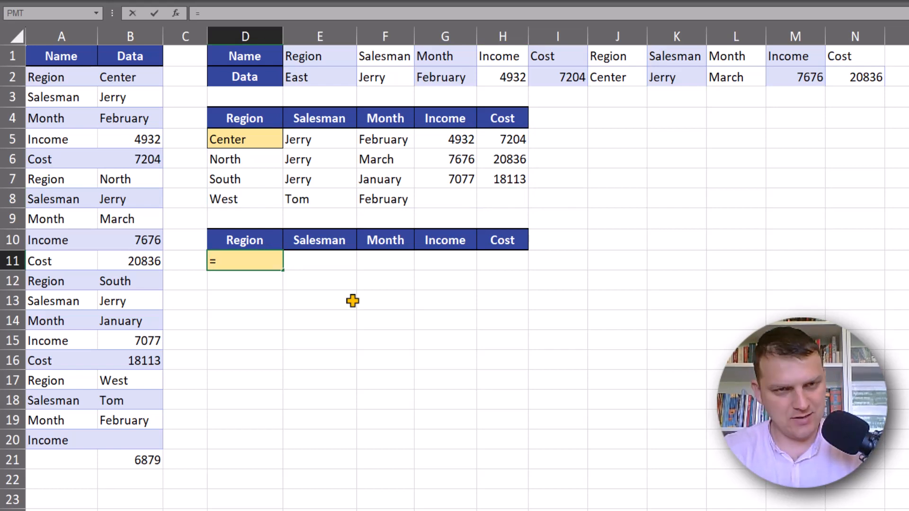
{"action": "type", "text": "wrp"}
{"action": "key", "text": "BackSpace"}
{"action": "type", "text": "a"}
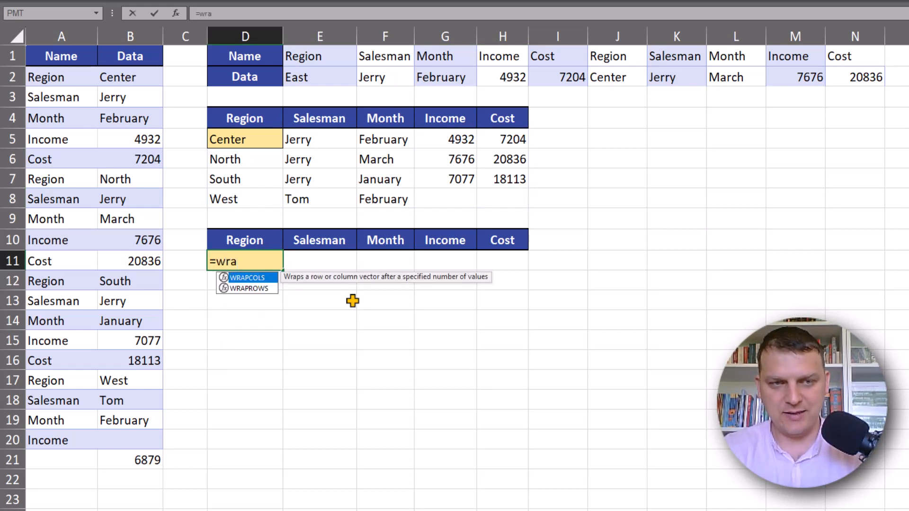
{"action": "key", "text": "Down"}
{"action": "key", "text": "Tab"}
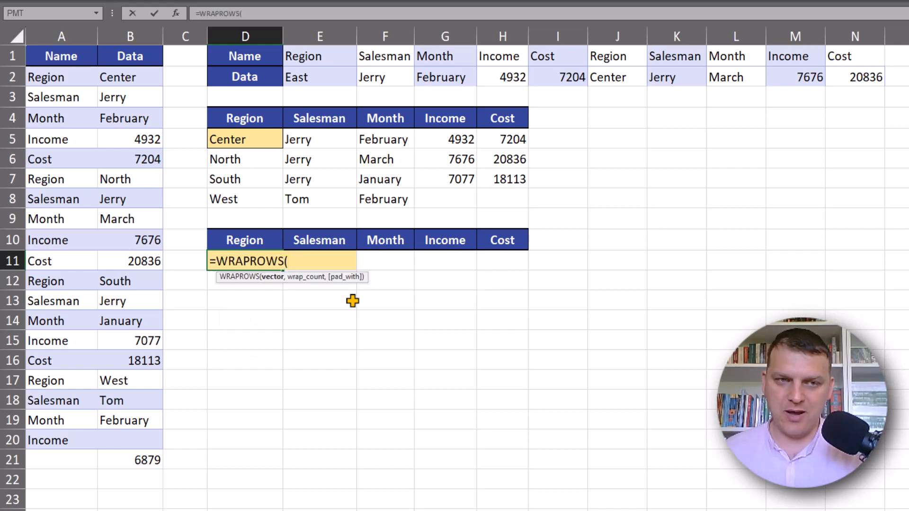
{"action": "left_click_drag", "start_coordinate": [317, 77], "coordinate": [858, 76]}
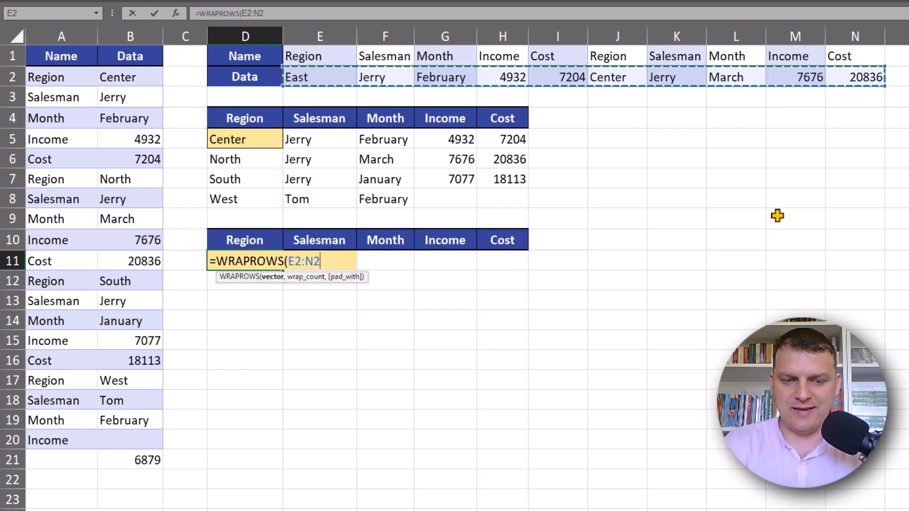
{"action": "type", "text": ","}
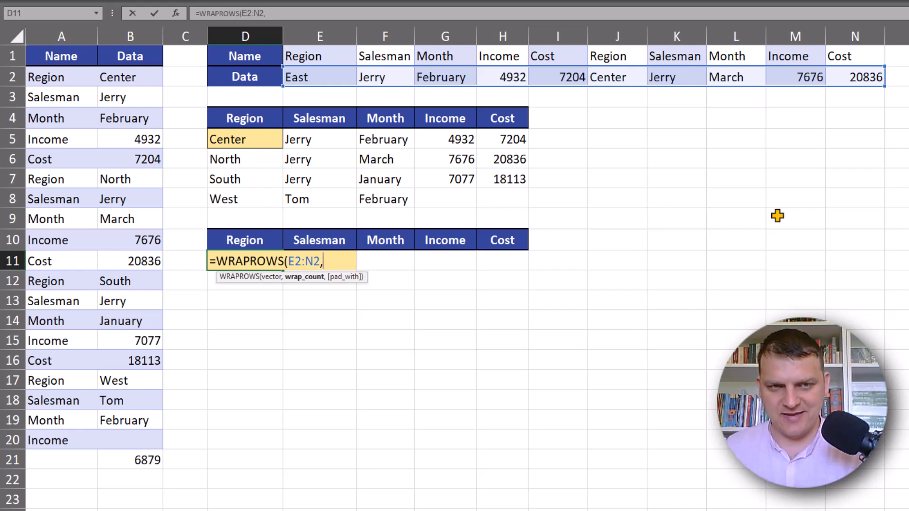
{"action": "type", "text": "5"}
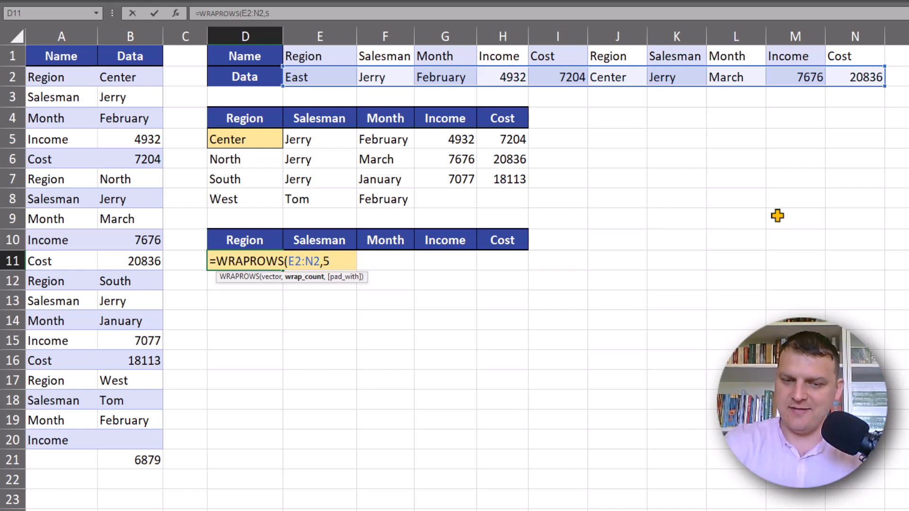
{"action": "type", "text": ")"}
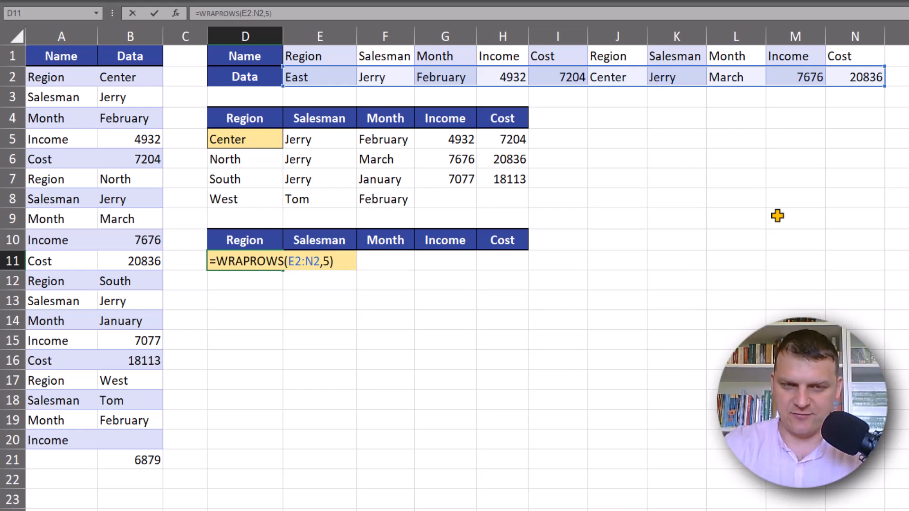
{"action": "key", "text": "Return"}
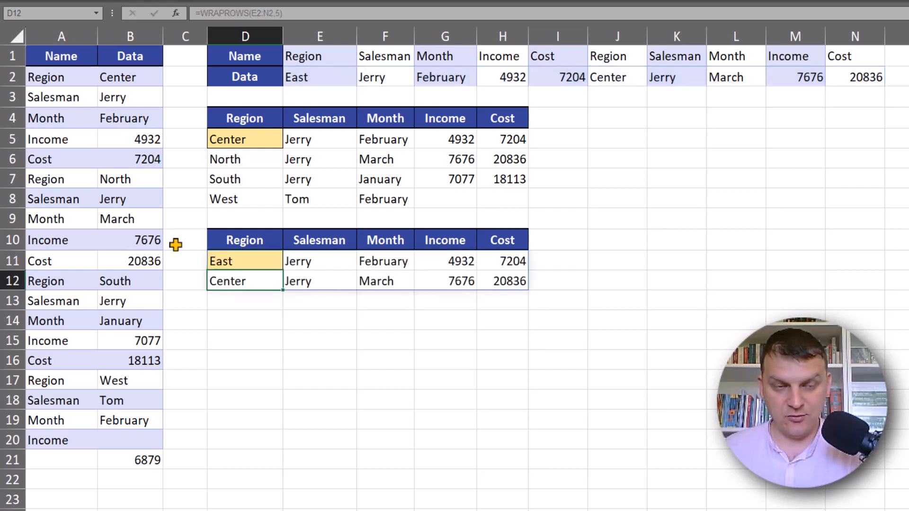
{"action": "left_click_drag", "start_coordinate": [325, 69], "coordinate": [850, 77]}
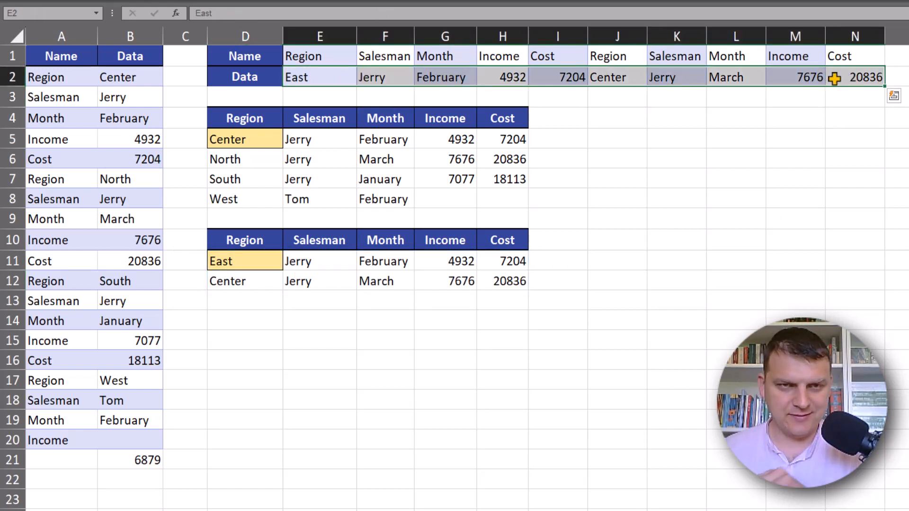
{"action": "left_click_drag", "start_coordinate": [259, 264], "coordinate": [497, 273]}
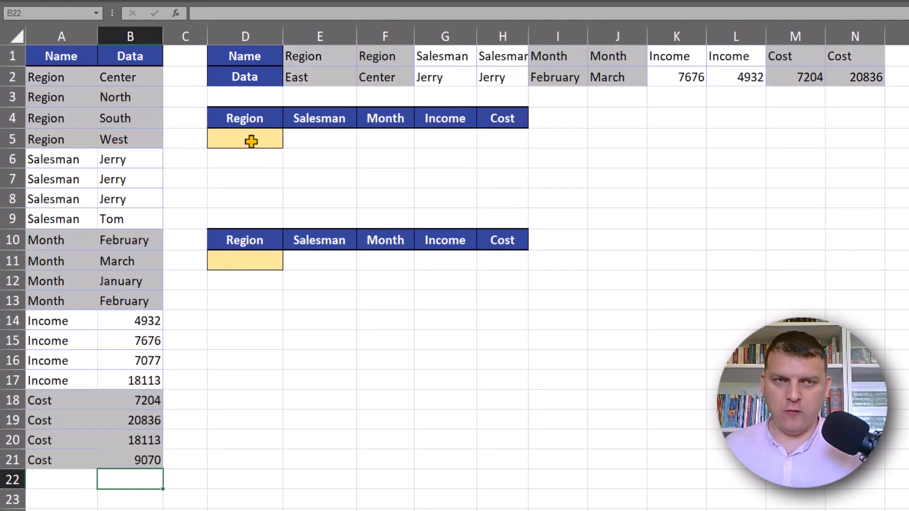
In D5, enter a WRAPCOLS formula that wraps the column range B2:B21 into columns of 4 values
{"action": "left_click", "coordinate": [251, 141]}
{"action": "type", "text": "=wr"}
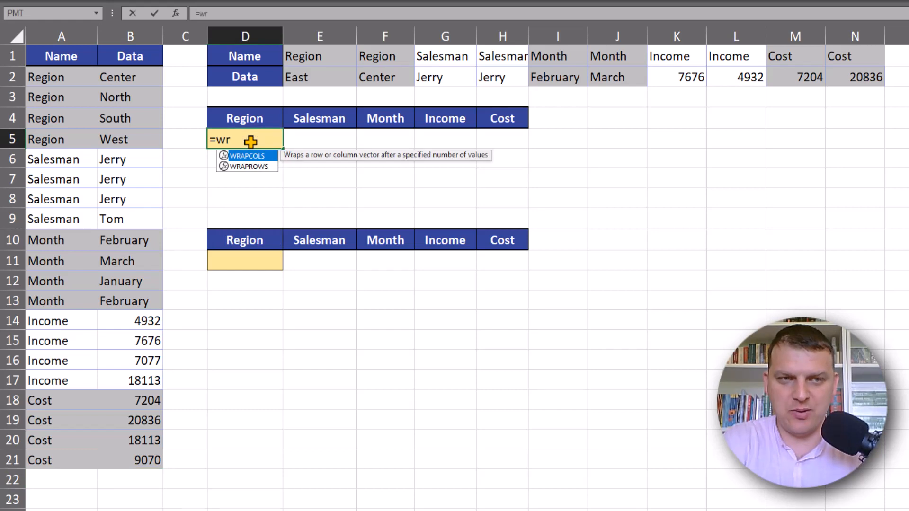
{"action": "key", "text": "Tab"}
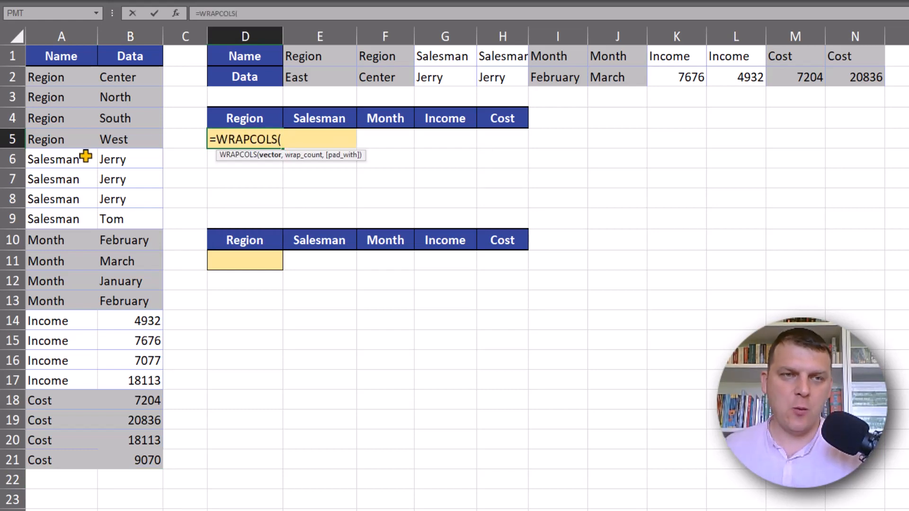
{"action": "left_click_drag", "start_coordinate": [134, 78], "coordinate": [150, 460]}
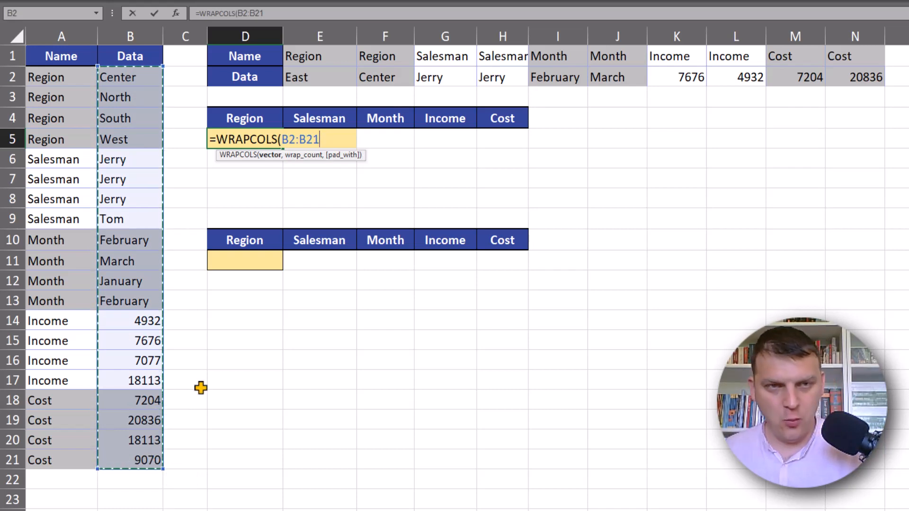
{"action": "type", "text": ","}
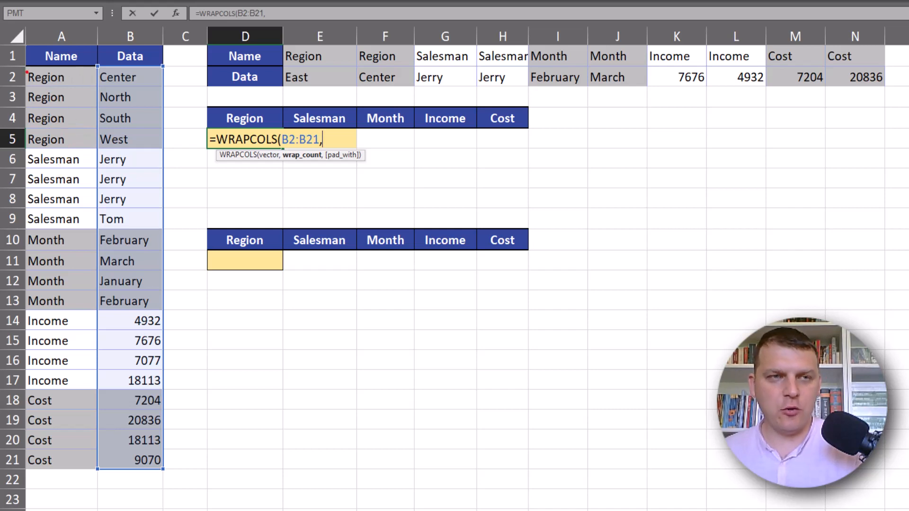
{"action": "left_click_drag", "start_coordinate": [16, 64], "coordinate": [93, 151]}
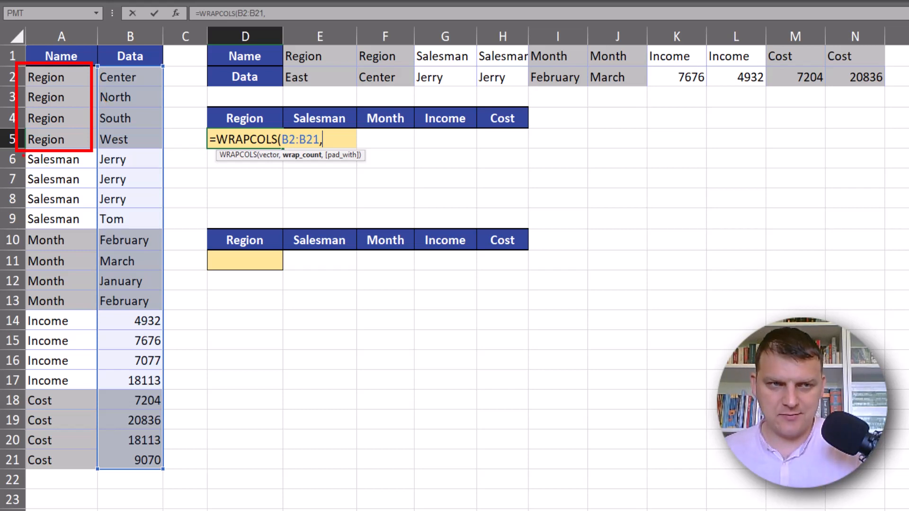
{"action": "left_click_drag", "start_coordinate": [23, 155], "coordinate": [96, 229]}
{"action": "mouse_move", "coordinate": [14, 230]}
{"action": "left_mouse_down"}
{"action": "mouse_move", "coordinate": [17, 305]}
{"action": "mouse_move", "coordinate": [81, 308]}
{"action": "left_mouse_up"}
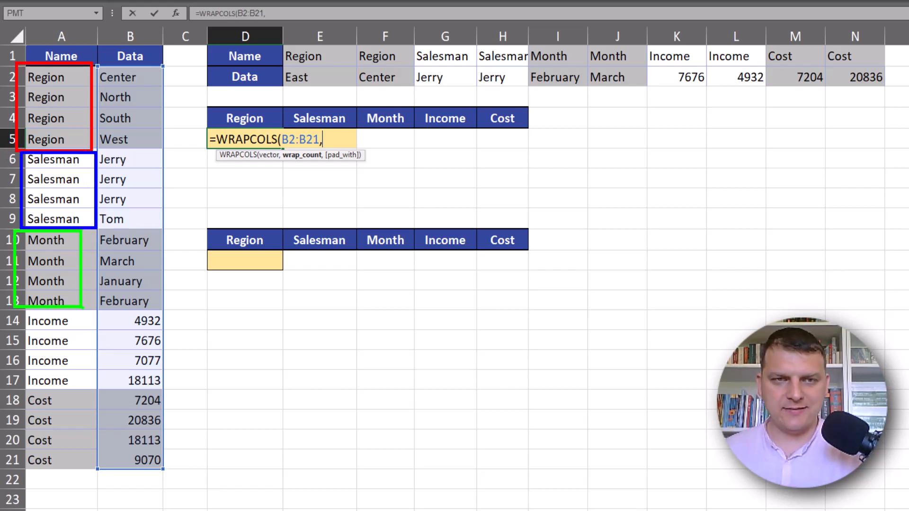
{"action": "key", "text": "Escape"}
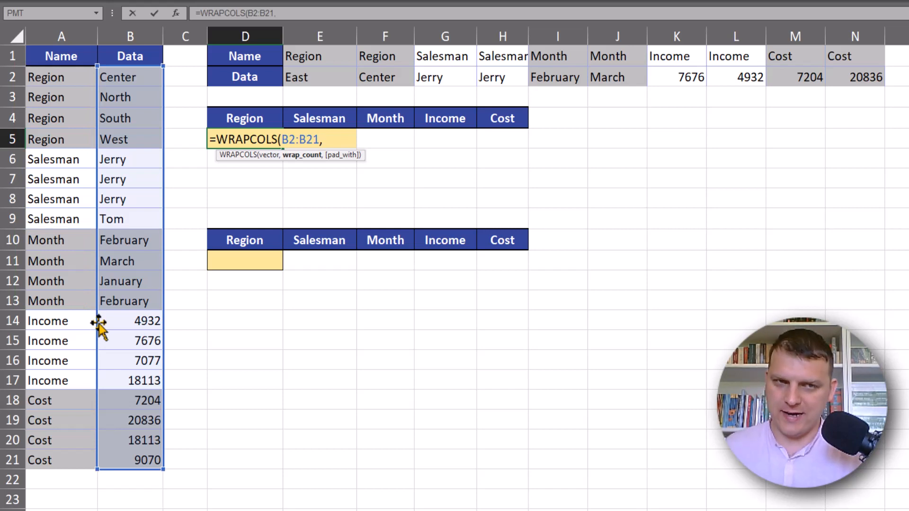
{"action": "type", "text": "4"}
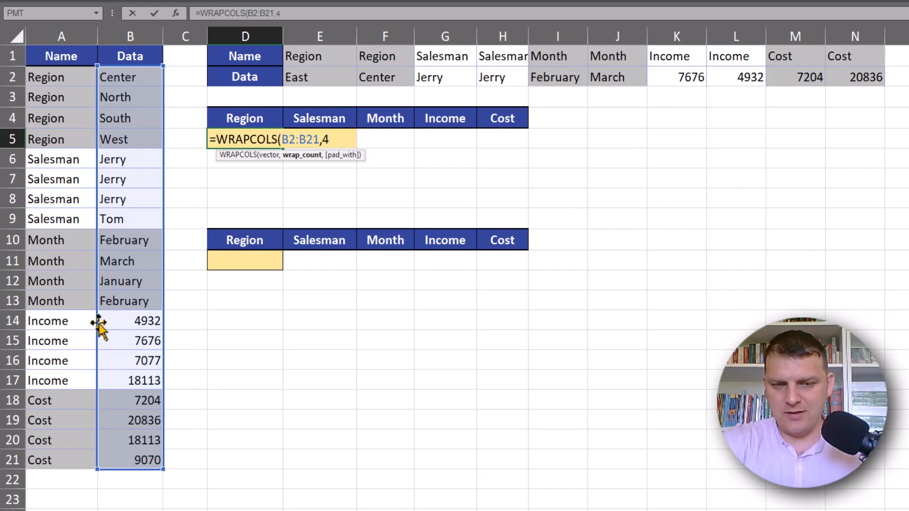
{"action": "type", "text": ")"}
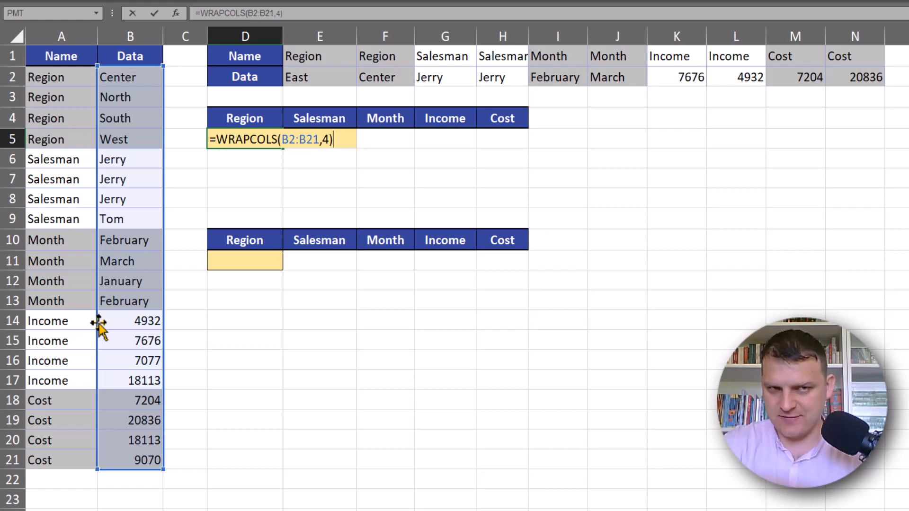
{"action": "key", "text": "Return"}
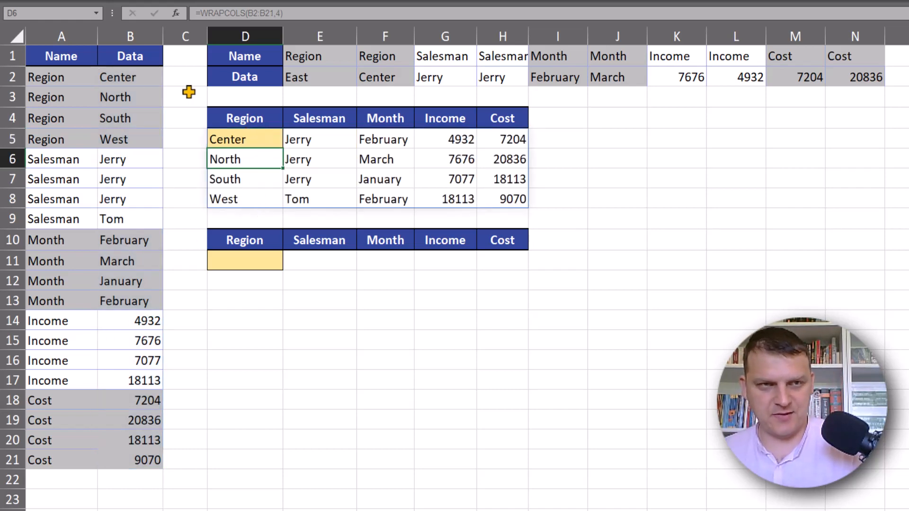
{"action": "left_click_drag", "start_coordinate": [143, 79], "coordinate": [161, 63]}
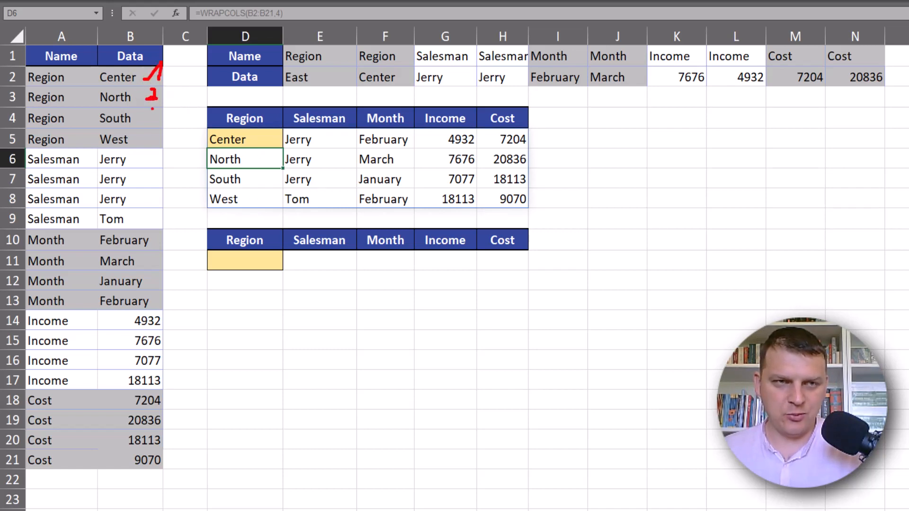
{"action": "mouse_move", "coordinate": [148, 110]}
{"action": "left_mouse_down"}
{"action": "mouse_move", "coordinate": [160, 112]}
{"action": "mouse_move", "coordinate": [148, 119]}
{"action": "mouse_move", "coordinate": [147, 169]}
{"action": "mouse_move", "coordinate": [162, 150]}
{"action": "left_mouse_up"}
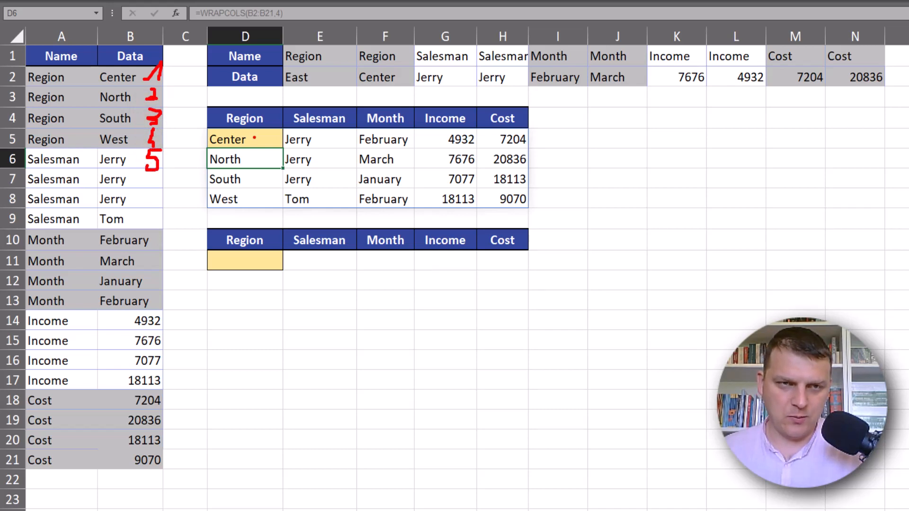
{"action": "mouse_move", "coordinate": [254, 138]}
{"action": "left_mouse_down"}
{"action": "mouse_move", "coordinate": [248, 167]}
{"action": "mouse_move", "coordinate": [271, 214]}
{"action": "left_mouse_up"}
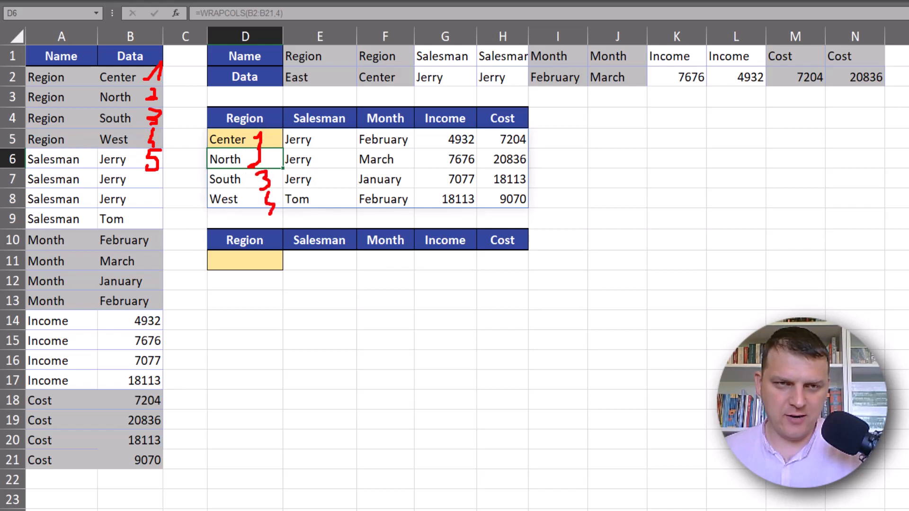
{"action": "mouse_move", "coordinate": [328, 134]}
{"action": "left_mouse_down"}
{"action": "mouse_move", "coordinate": [327, 153]}
{"action": "mouse_move", "coordinate": [349, 130]}
{"action": "left_mouse_up"}
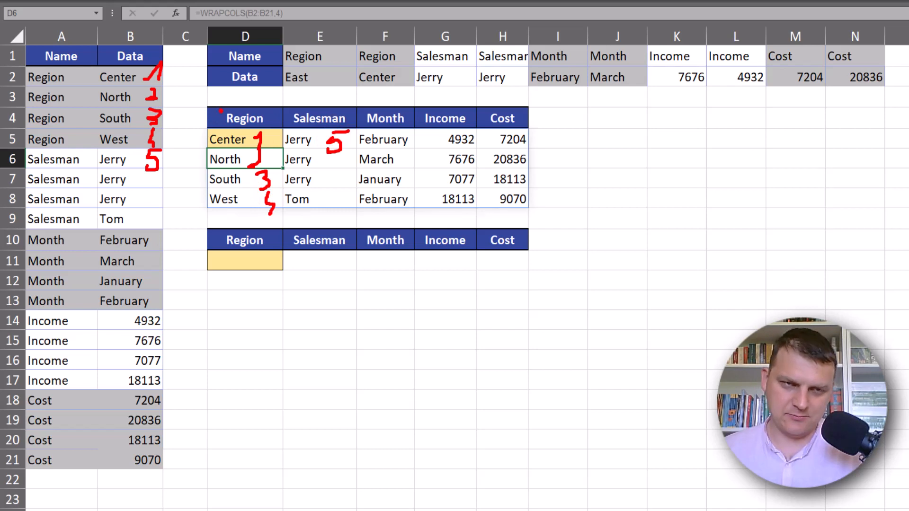
{"action": "left_click_drag", "start_coordinate": [221, 110], "coordinate": [223, 205]}
{"action": "mouse_move", "coordinate": [212, 179]}
{"action": "left_mouse_down"}
{"action": "mouse_move", "coordinate": [217, 190]}
{"action": "mouse_move", "coordinate": [237, 183]}
{"action": "left_mouse_up"}
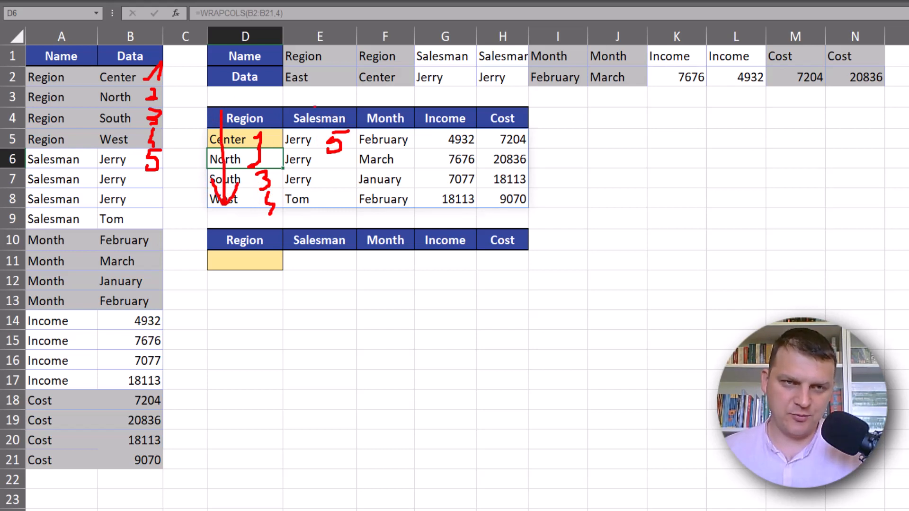
{"action": "left_click_drag", "start_coordinate": [315, 101], "coordinate": [304, 204]}
{"action": "left_click_drag", "start_coordinate": [289, 178], "coordinate": [303, 198]}
{"action": "left_click_drag", "start_coordinate": [303, 198], "coordinate": [320, 177]}
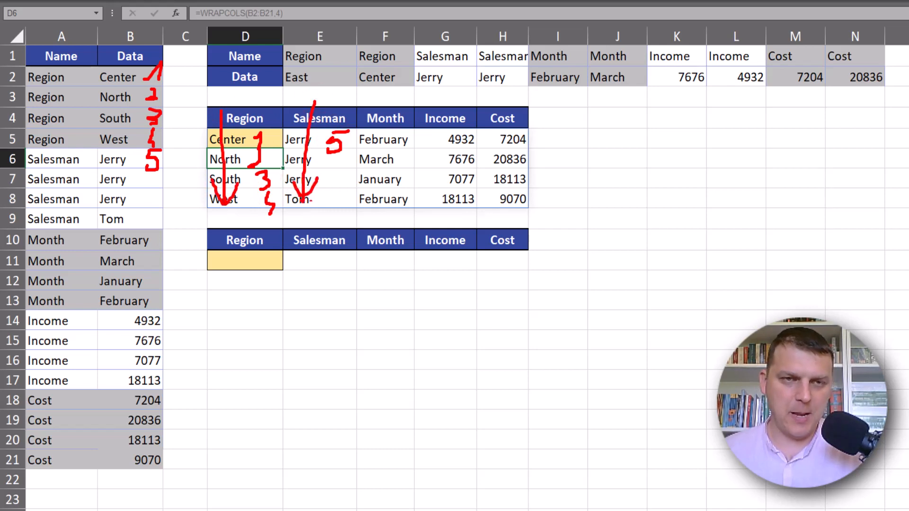
{"action": "key", "text": "Escape"}
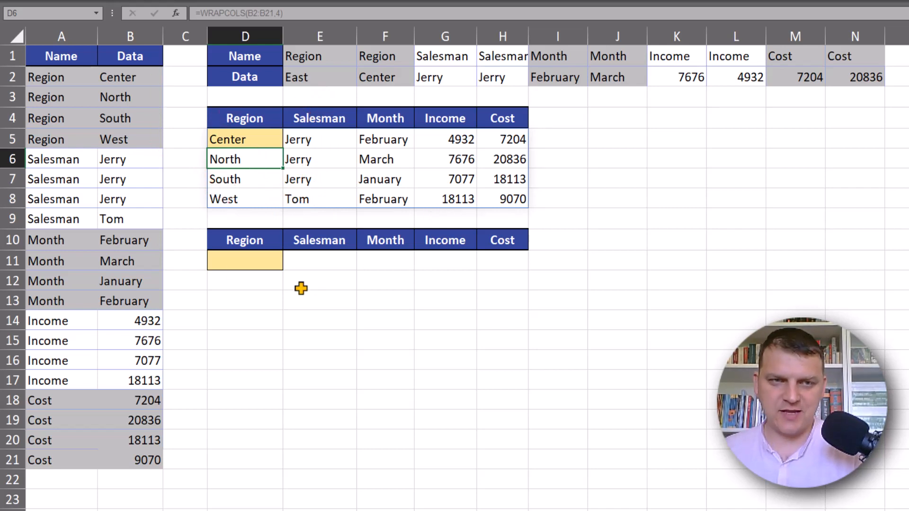
In D11, enter a WRAPCOLS formula that wraps the row range E2:N2 into columns of 2 values
{"action": "left_click", "coordinate": [241, 261]}
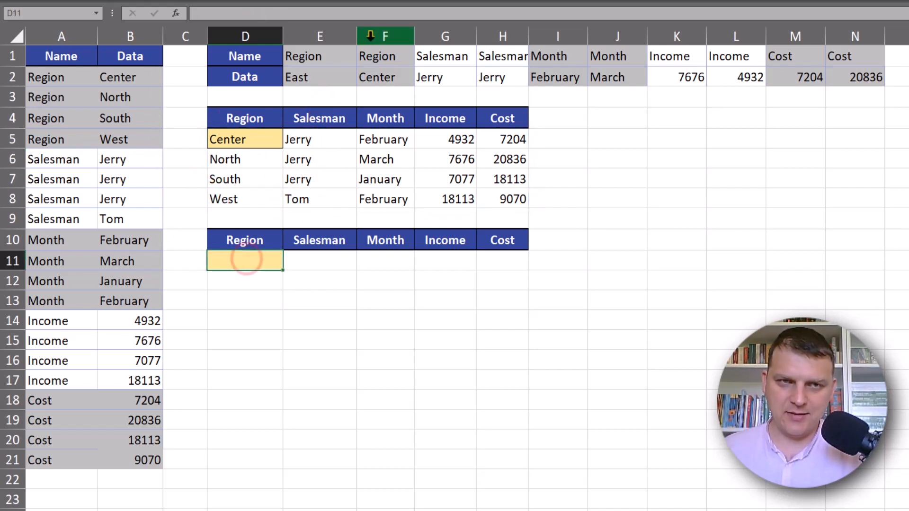
{"action": "left_click", "coordinate": [322, 70]}
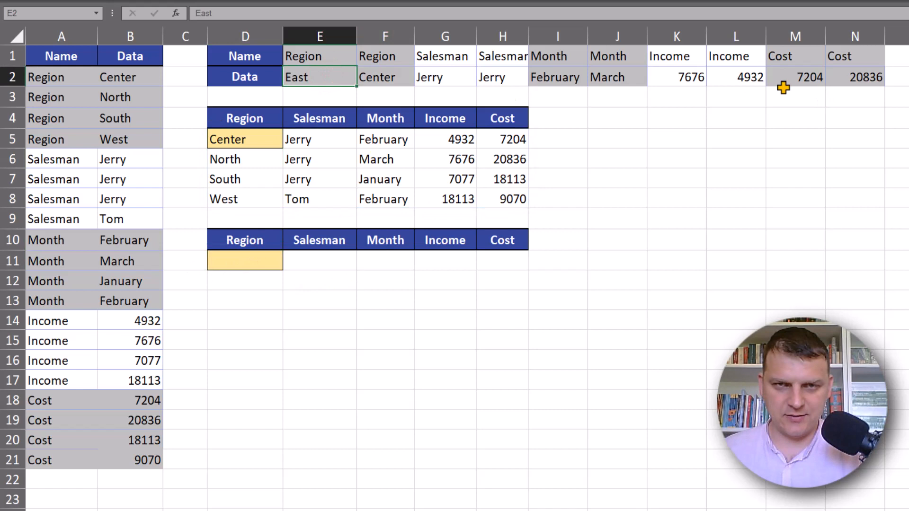
{"action": "left_click", "coordinate": [249, 266]}
{"action": "type", "text": "=wr"}
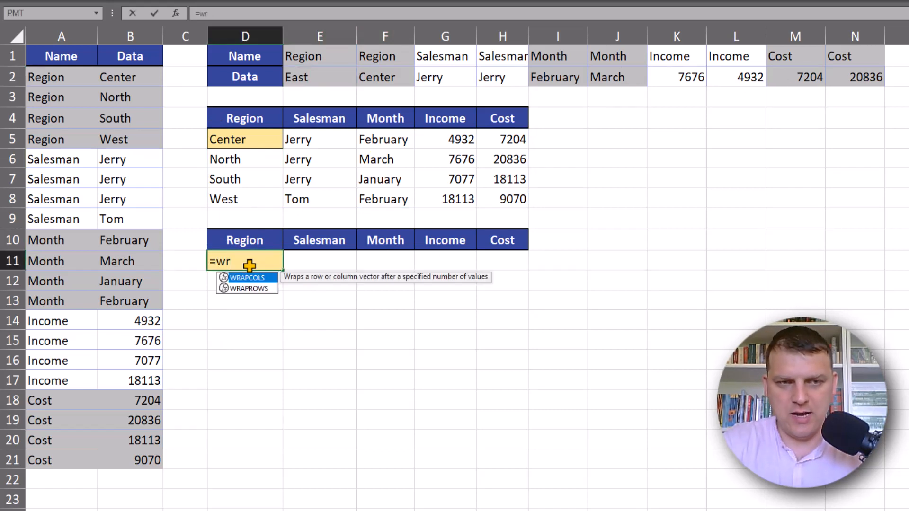
{"action": "key", "text": "Tab"}
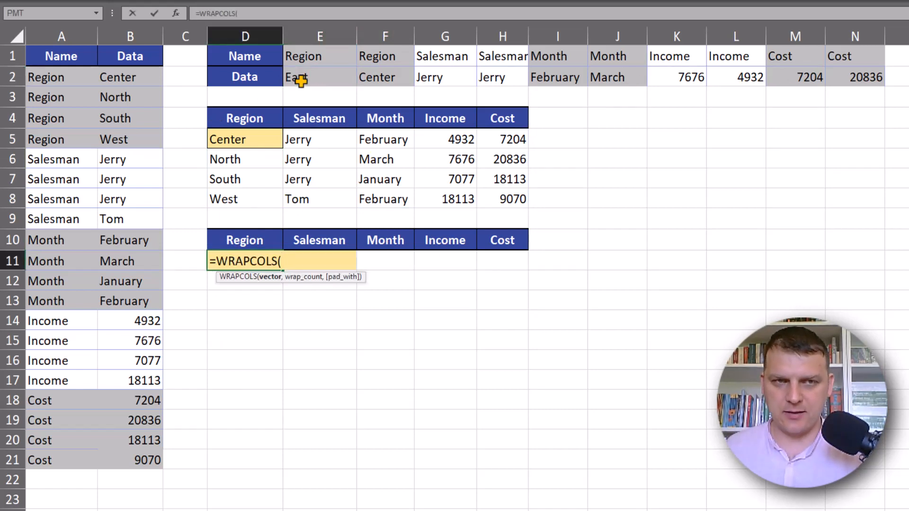
{"action": "left_click_drag", "start_coordinate": [300, 78], "coordinate": [842, 85]}
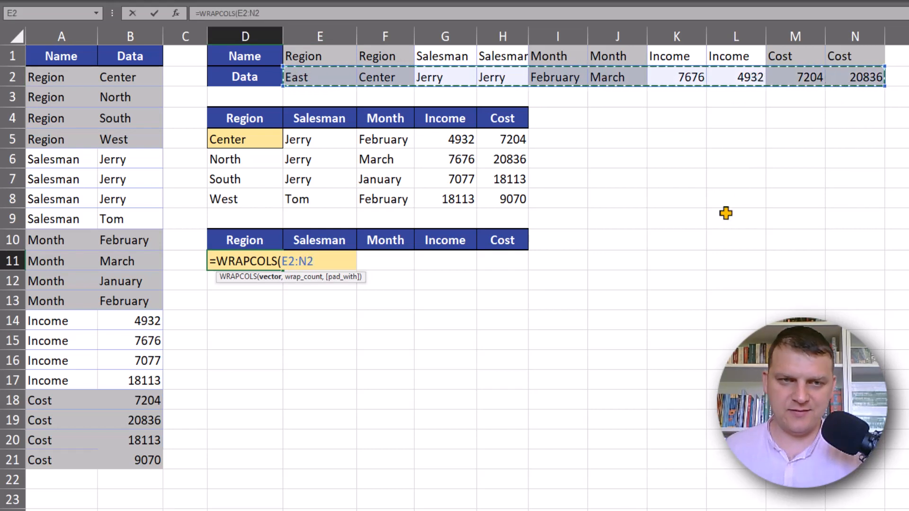
{"action": "type", "text": ",2"}
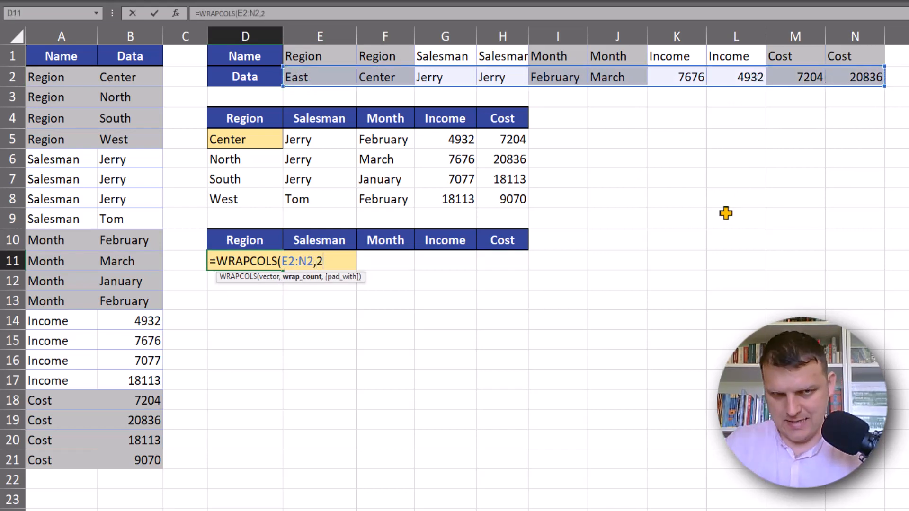
{"action": "type", "text": ")"}
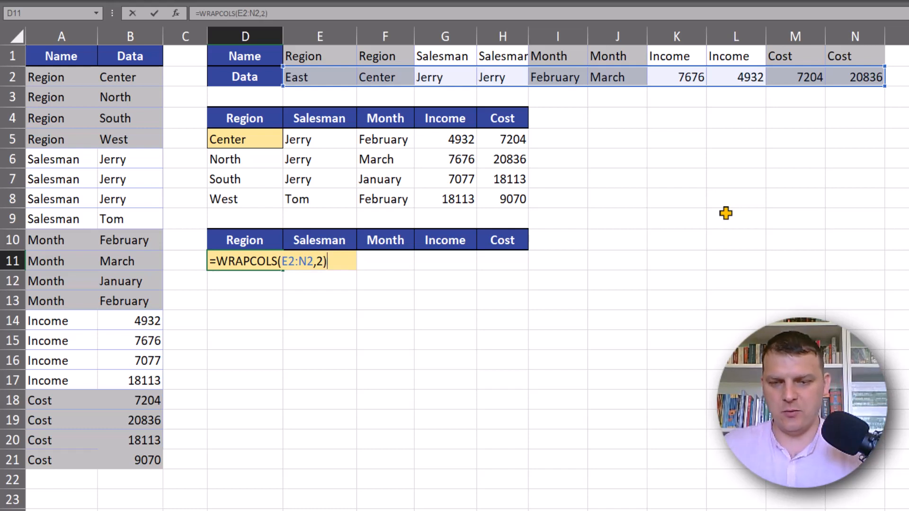
{"action": "key", "text": "Return"}
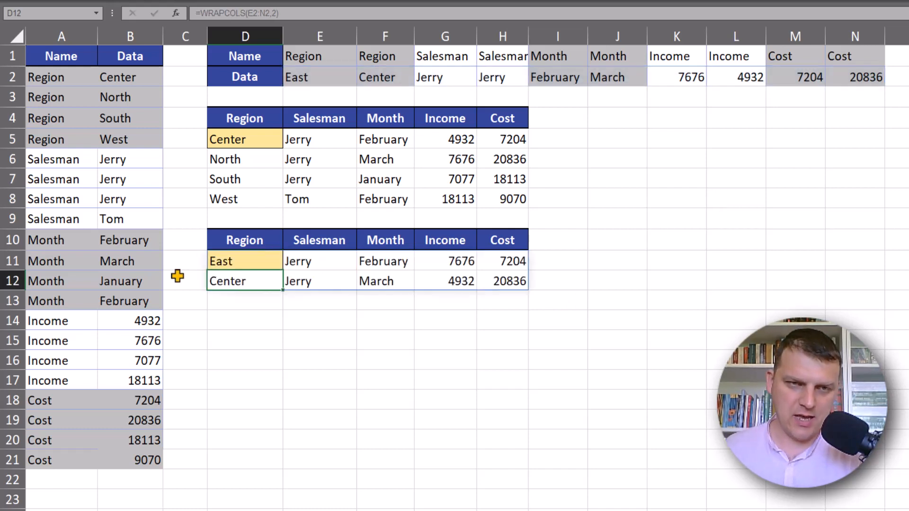
Select the second table's header cells from D10 across to I10
{"action": "left_click", "coordinate": [255, 258]}
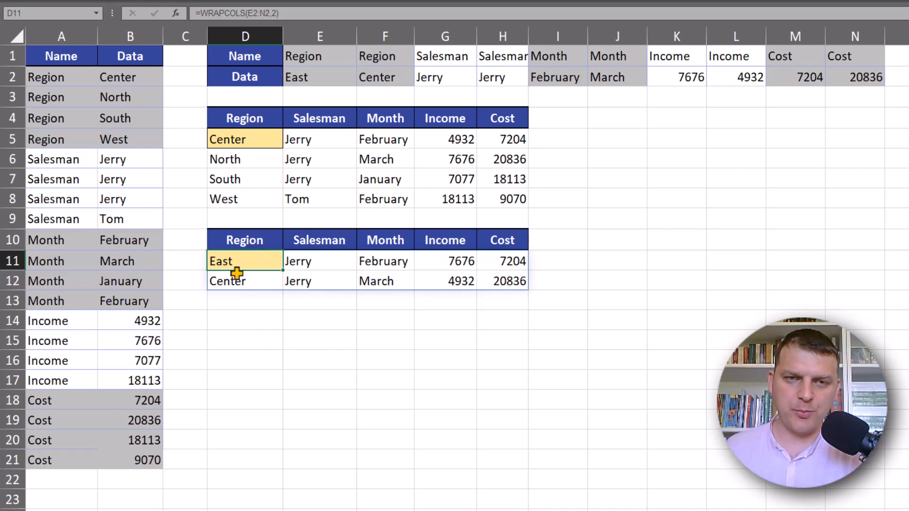
{"action": "left_click_drag", "start_coordinate": [233, 244], "coordinate": [530, 240]}
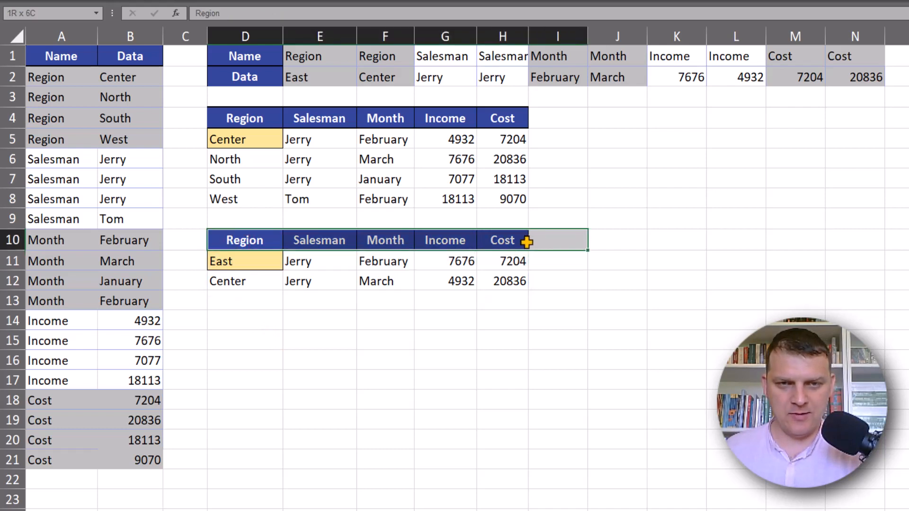